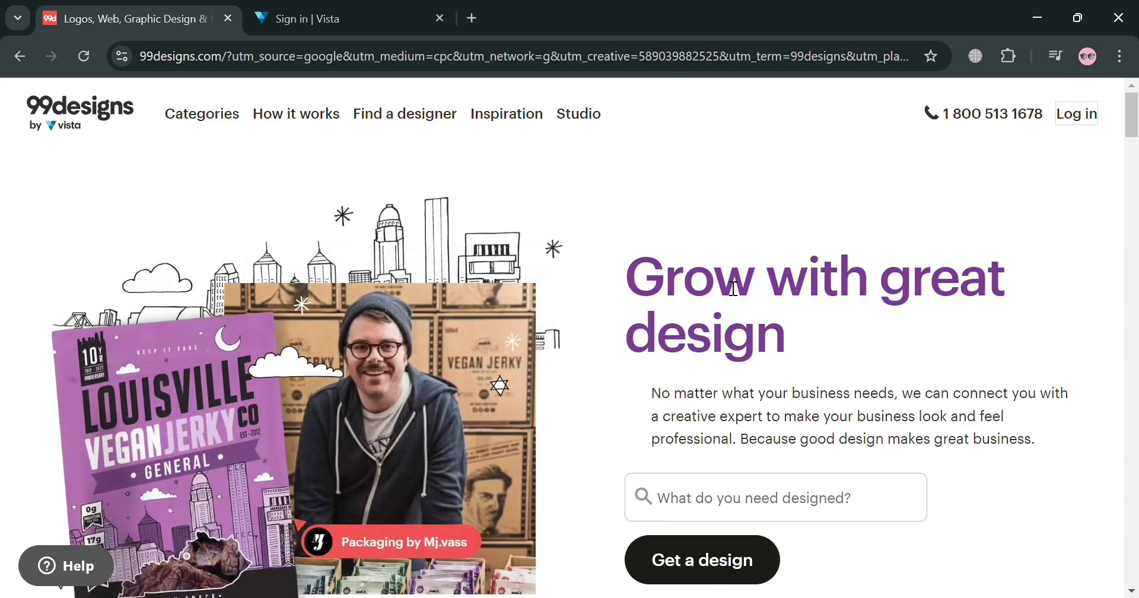
# Step: Bring up the Vista sign-in page
pyautogui.scroll(-2, 800, 312)
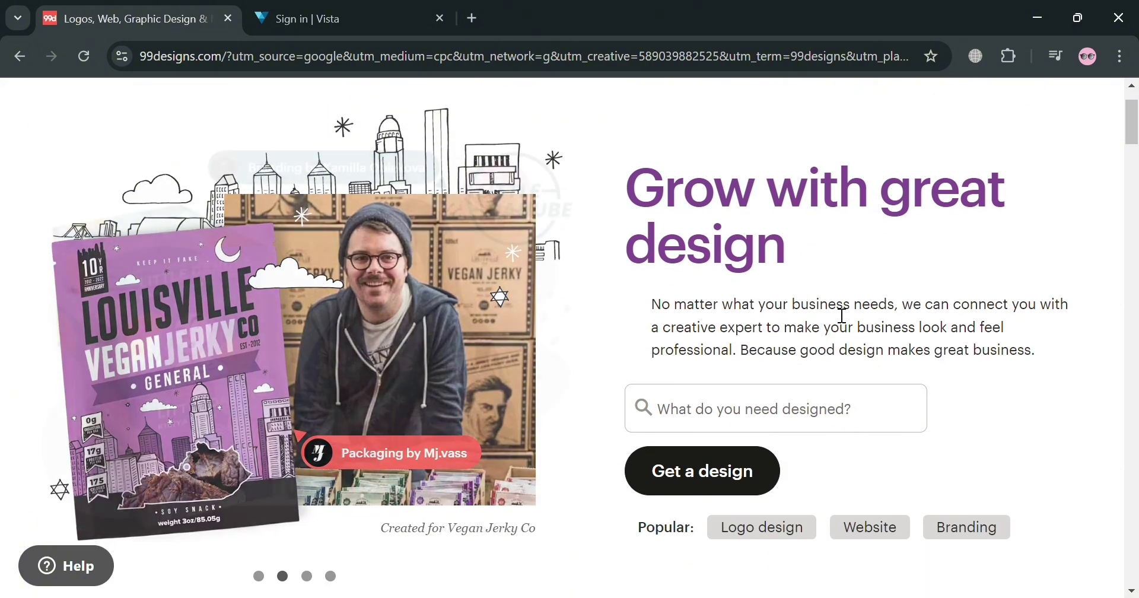
pyautogui.scroll(-7, 841, 312)
pyautogui.scroll(-8, 832, 315)
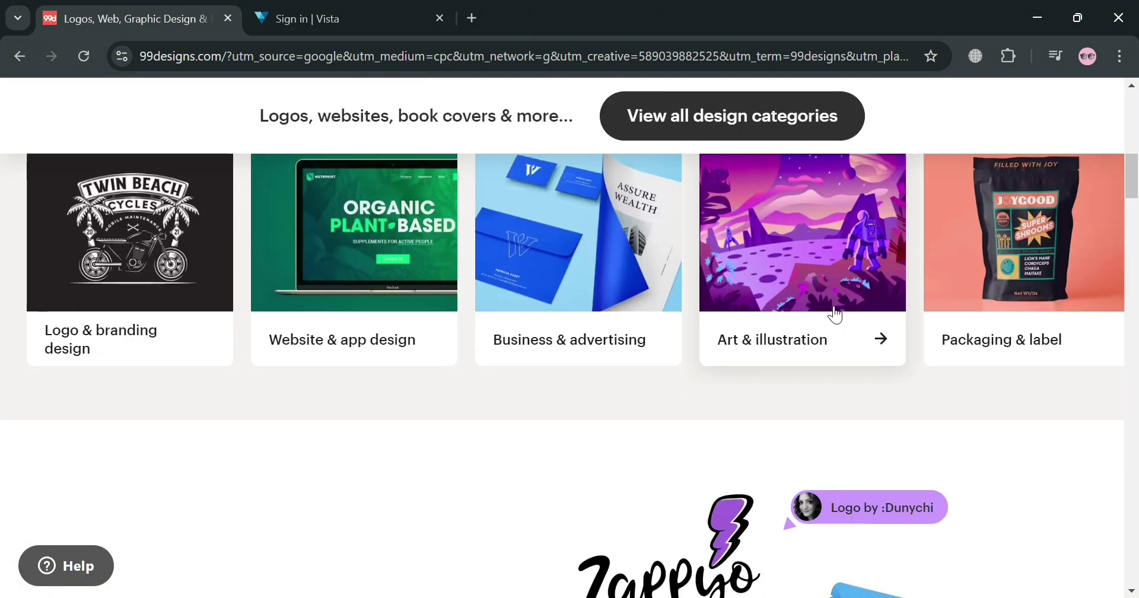
pyautogui.scroll(5, 810, 384)
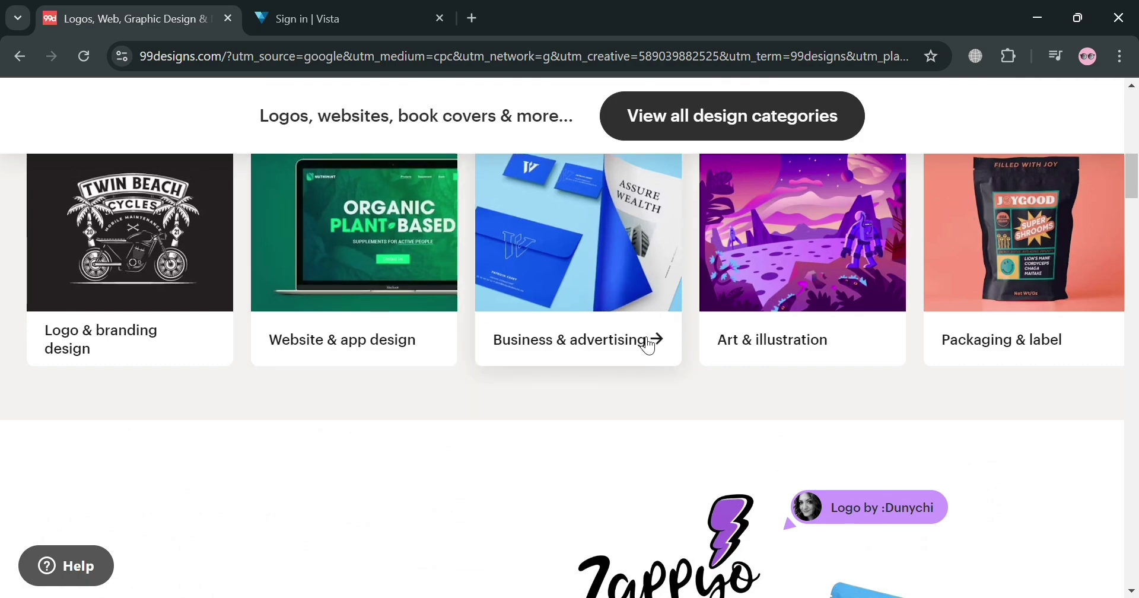
pyautogui.scroll(-8, 603, 450)
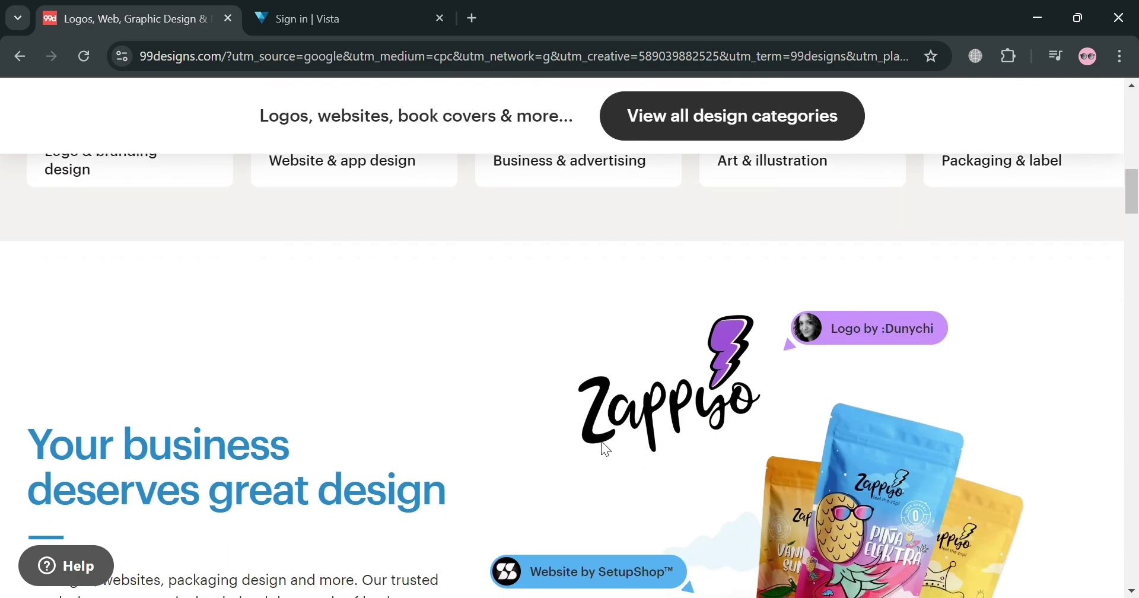
pyautogui.scroll(-15, 606, 449)
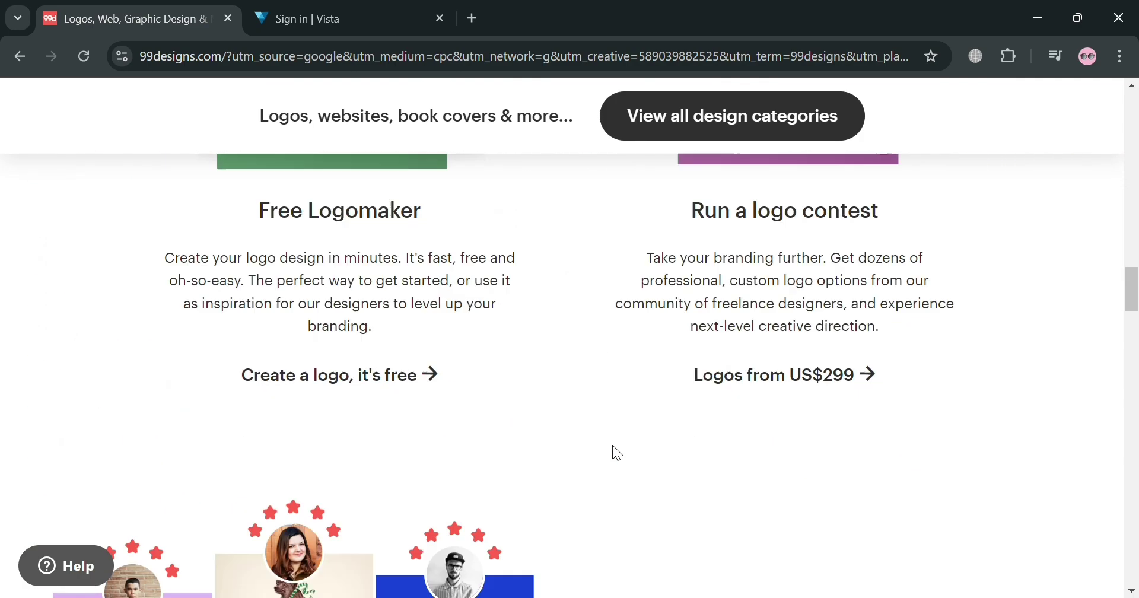
pyautogui.scroll(-18, 613, 446)
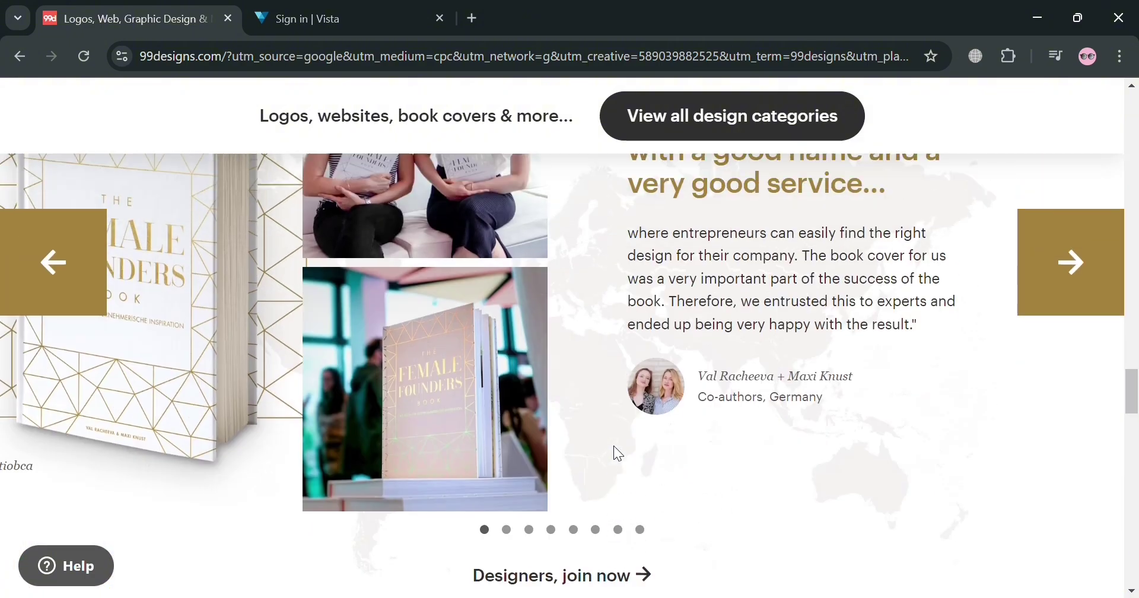
pyautogui.scroll(-15, 617, 447)
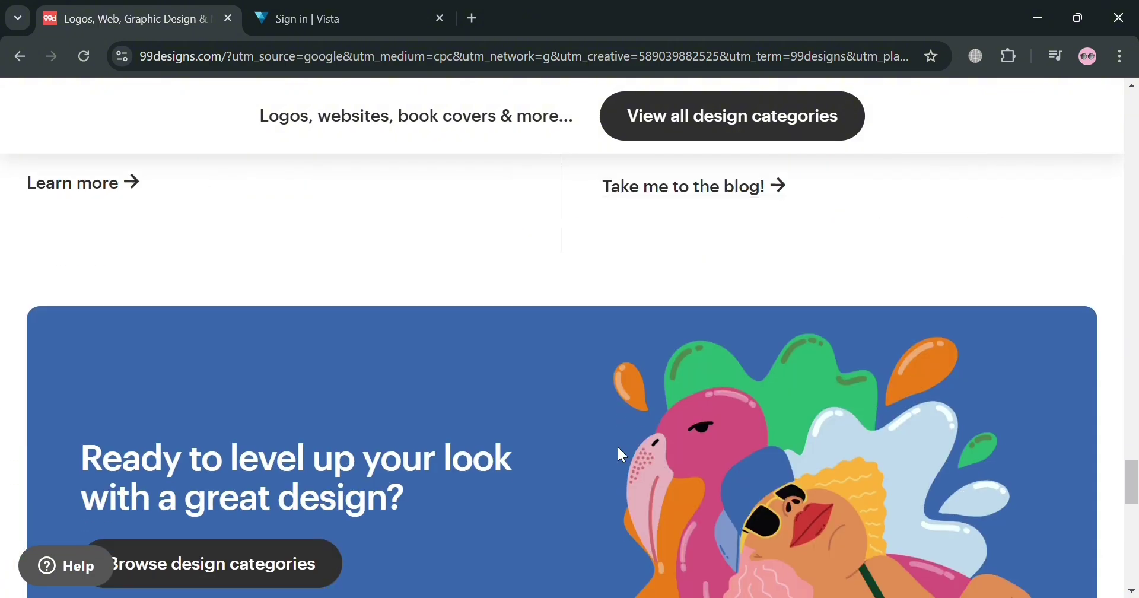
pyautogui.scroll(-4, 624, 457)
pyautogui.scroll(10, 624, 457)
pyautogui.scroll(13, 624, 457)
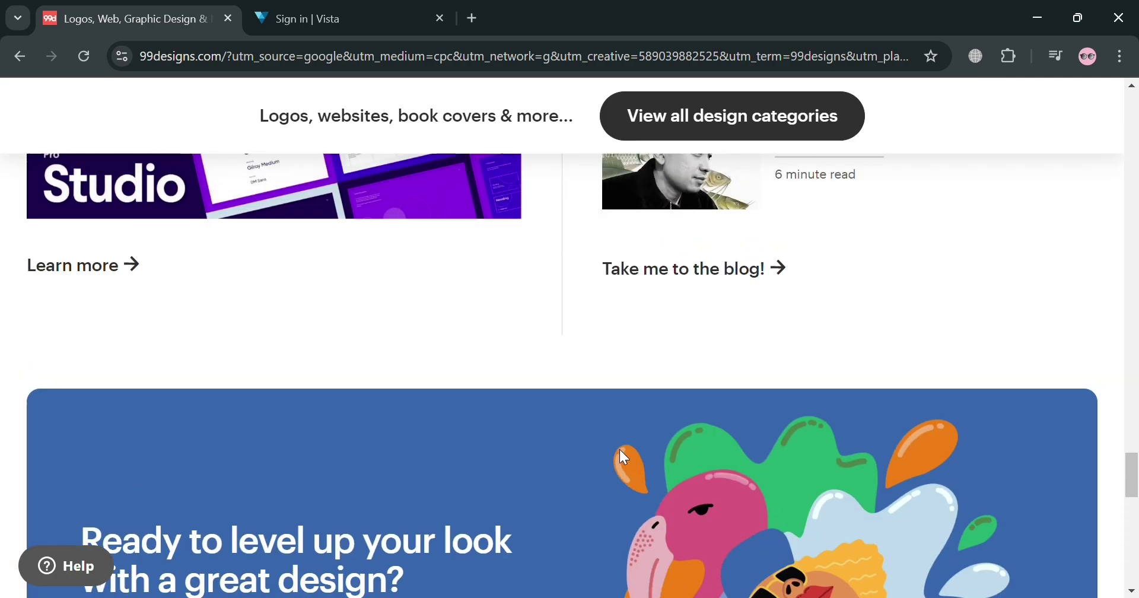
pyautogui.scroll(15, 626, 457)
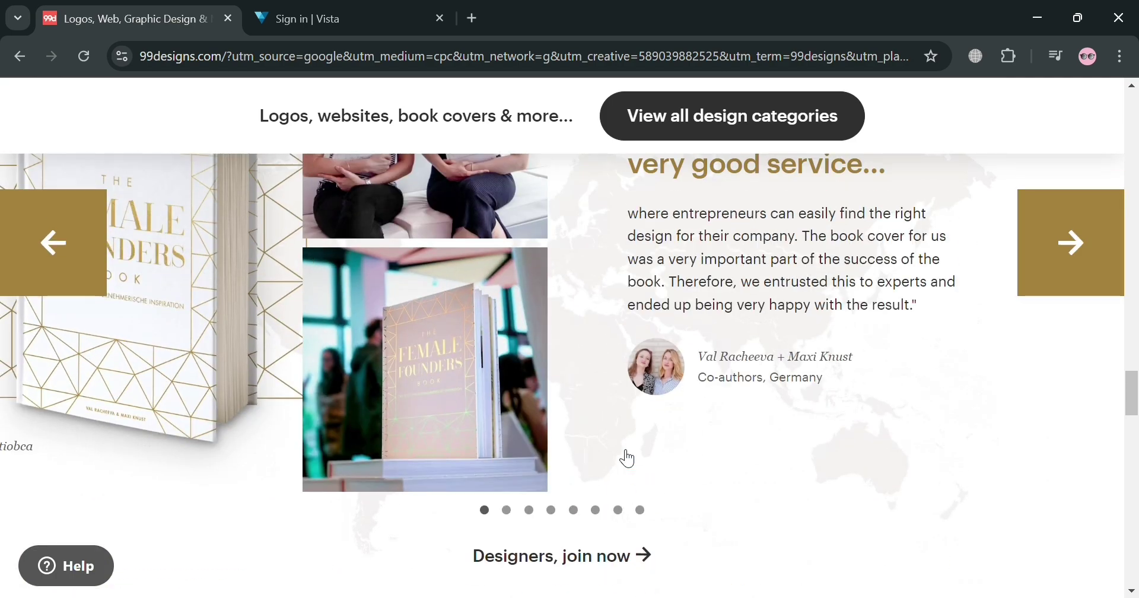
pyautogui.scroll(8, 624, 457)
pyautogui.scroll(-3, 619, 456)
pyautogui.scroll(5, 827, 362)
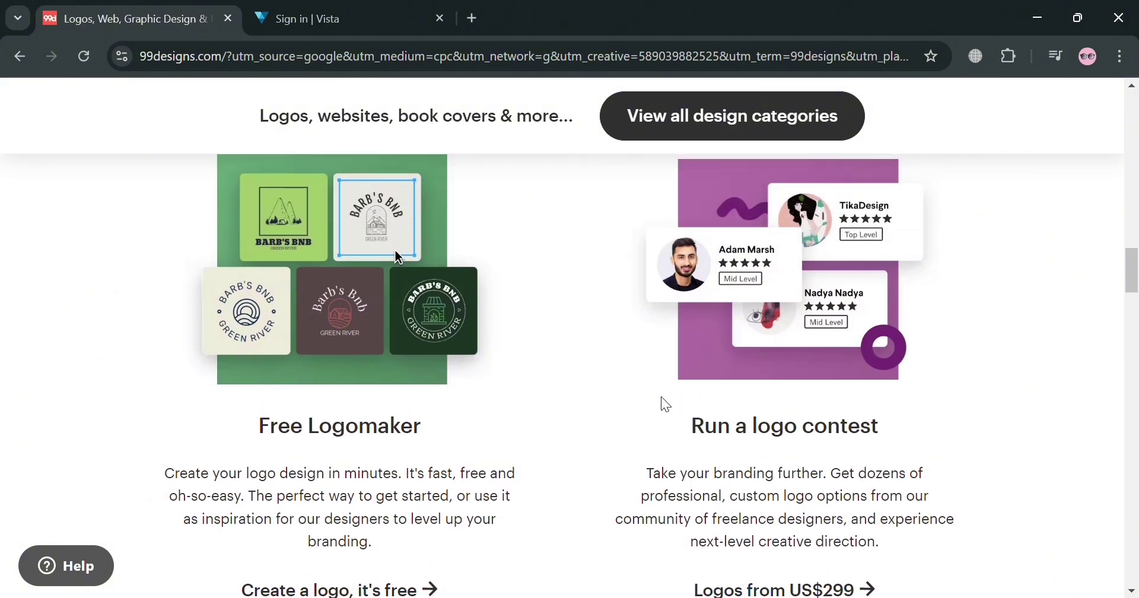
pyautogui.scroll(12, 663, 433)
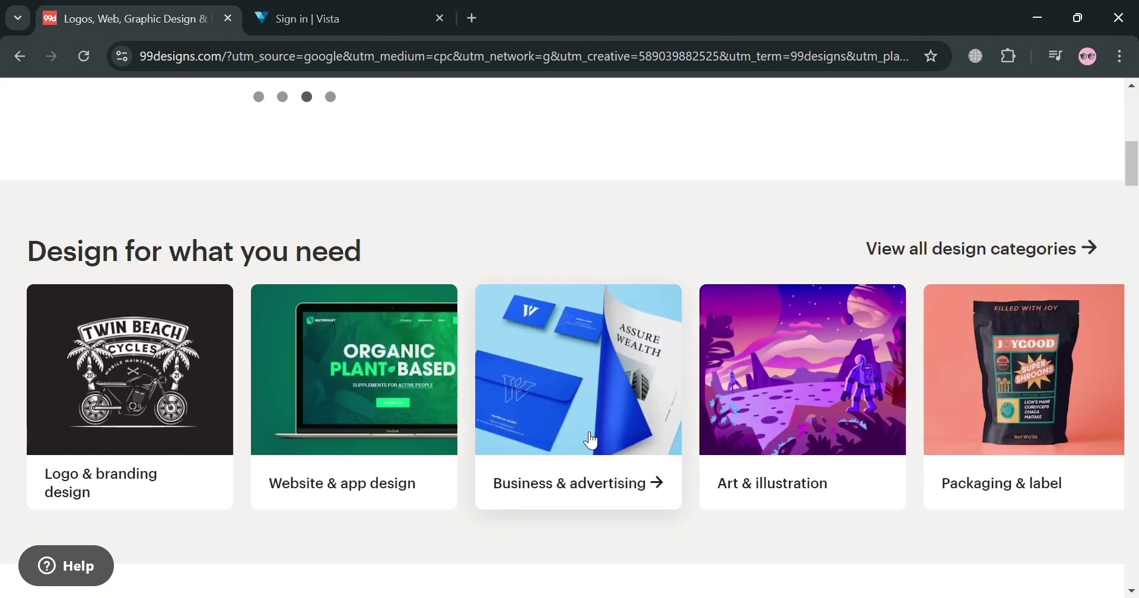
pyautogui.hscroll(1, 1008, 385)
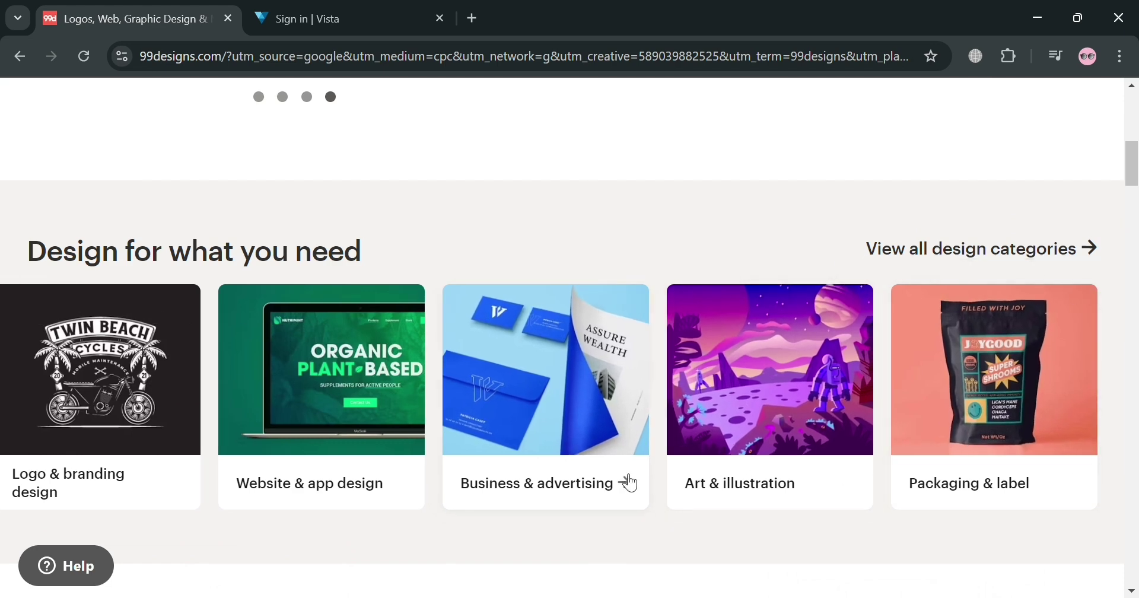
pyautogui.scroll(5, 625, 480)
pyautogui.scroll(4, 631, 483)
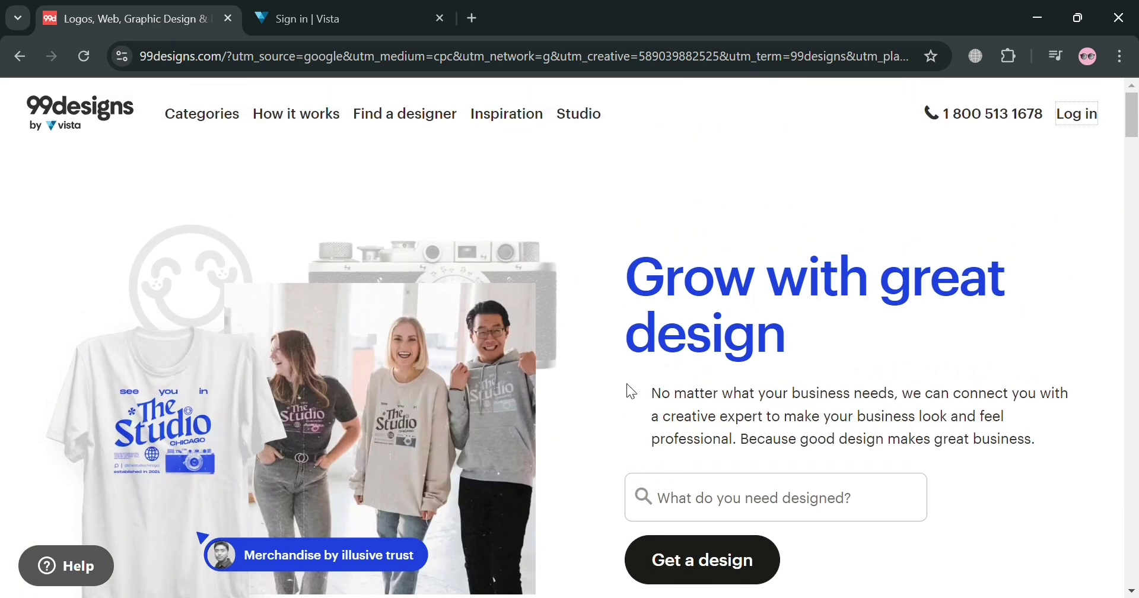
pyautogui.scroll(-15, 630, 391)
pyautogui.scroll(13, 638, 430)
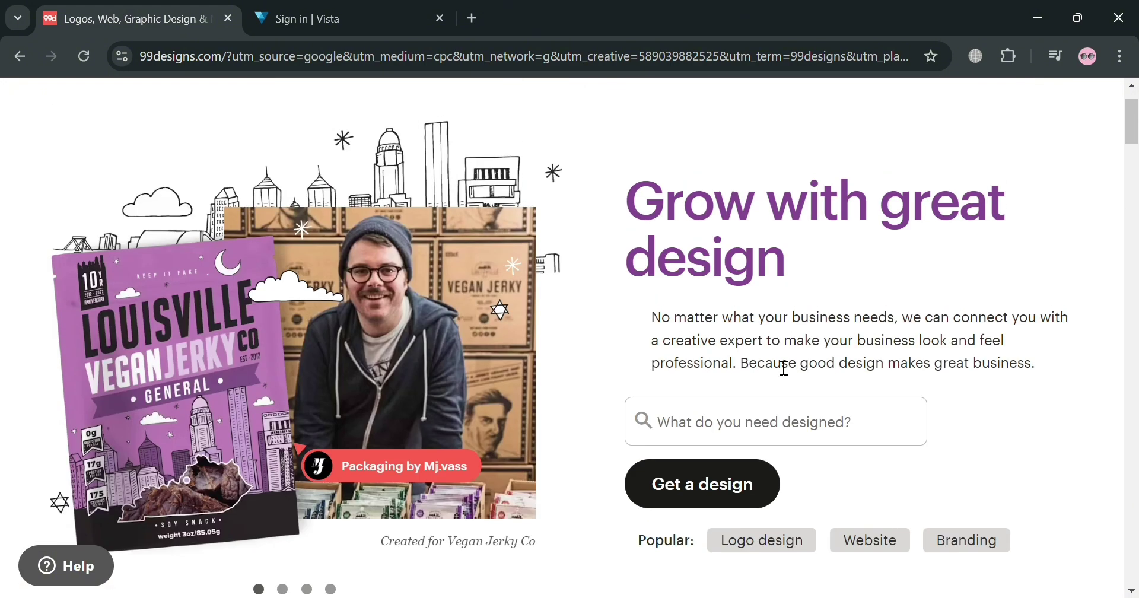
pyautogui.scroll(1, 782, 368)
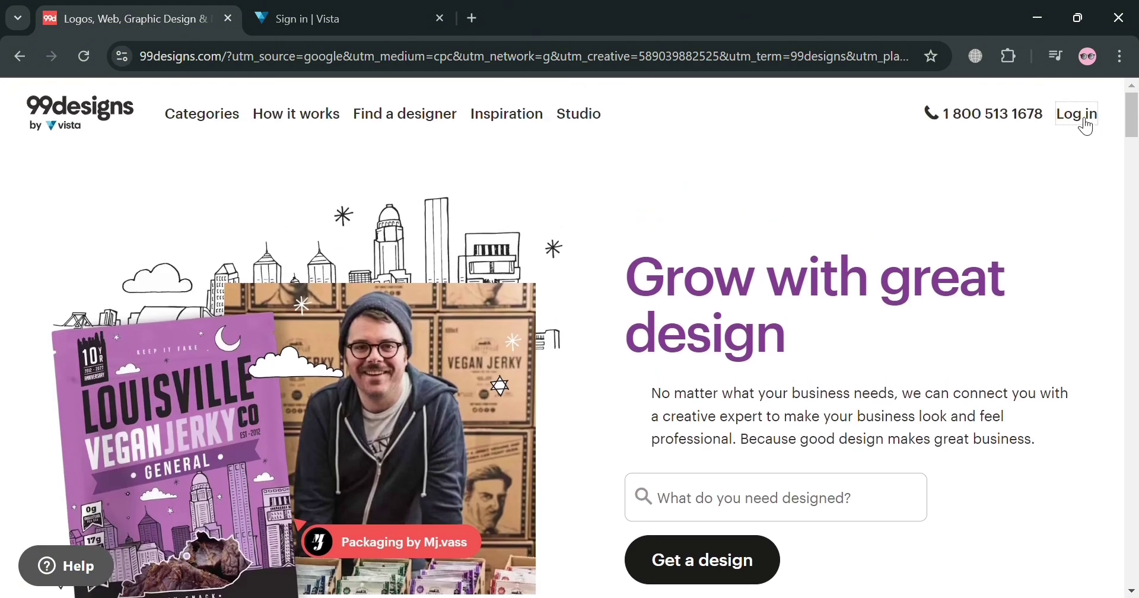
pyautogui.click(354, 5)
pyautogui.scroll(-5, 682, 264)
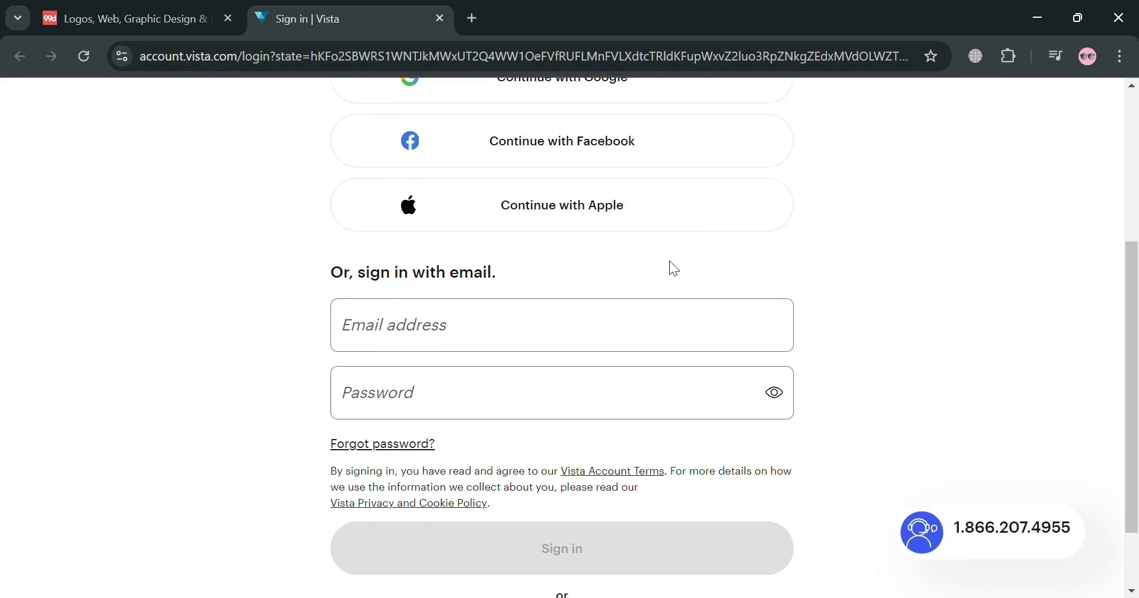
pyautogui.scroll(-2, 542, 354)
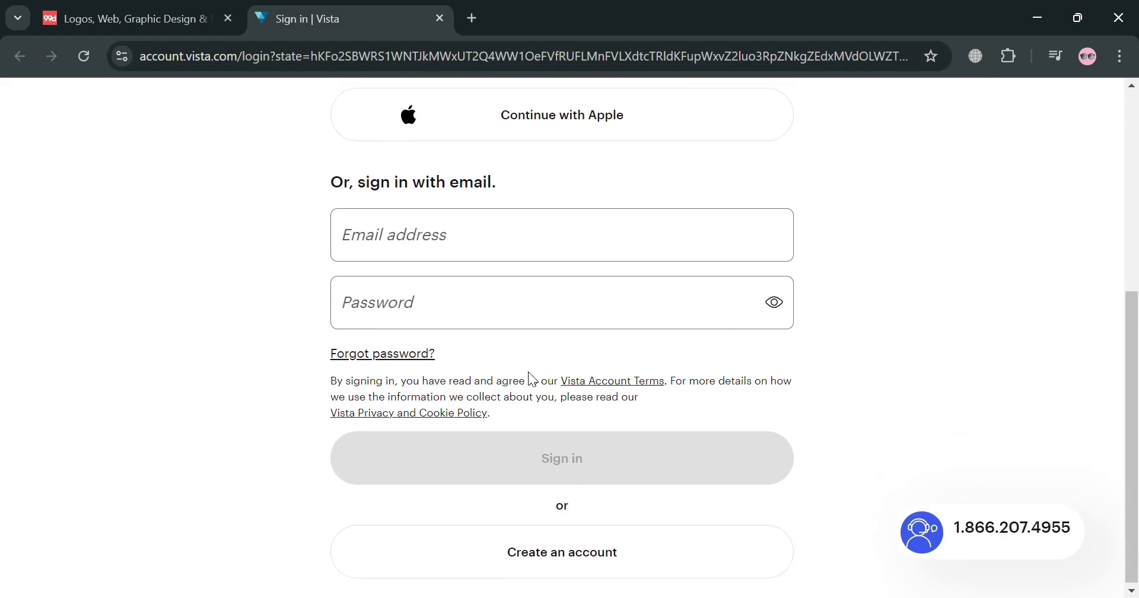
pyautogui.scroll(4, 594, 277)
pyautogui.scroll(-4, 617, 328)
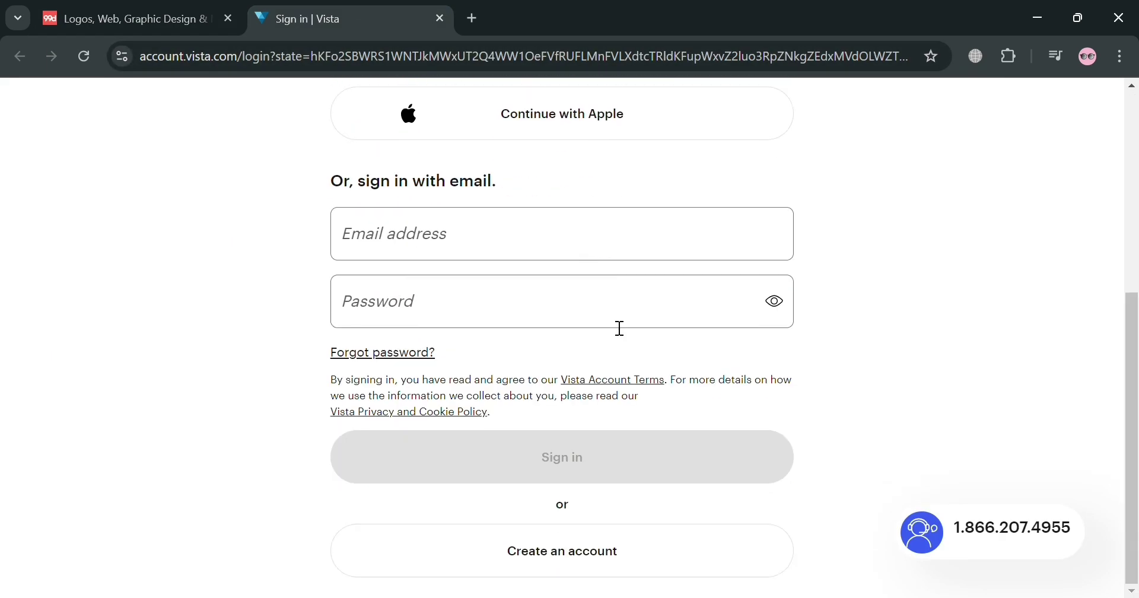
# Step: Create a new account by signing up with a Google account
pyautogui.click(506, 562)
pyautogui.scroll(1, 561, 395)
pyautogui.scroll(5, 567, 398)
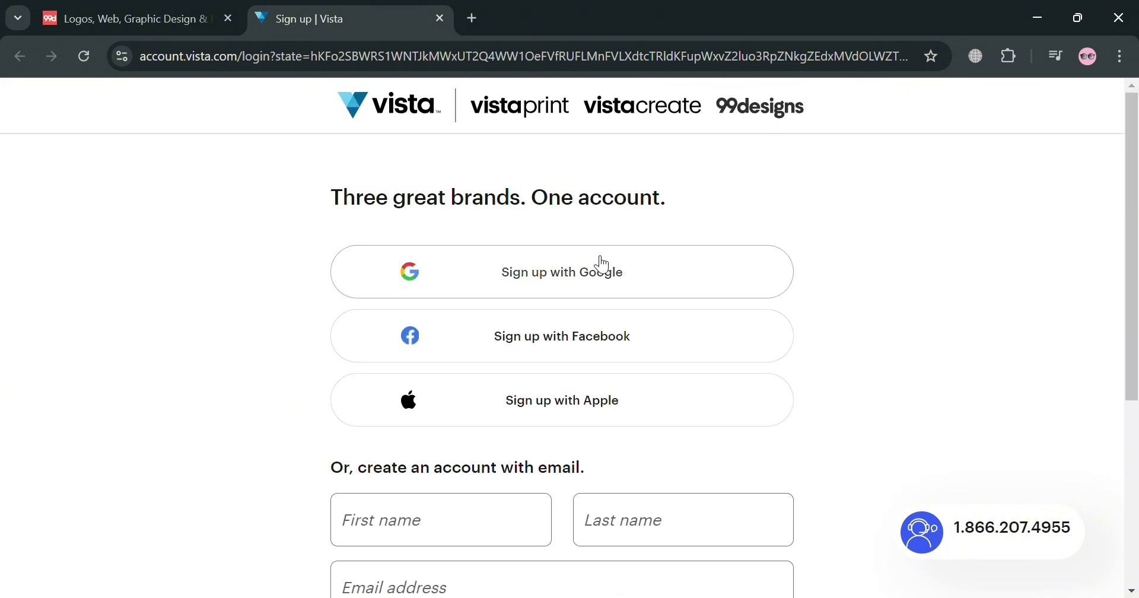
pyautogui.click(684, 293)
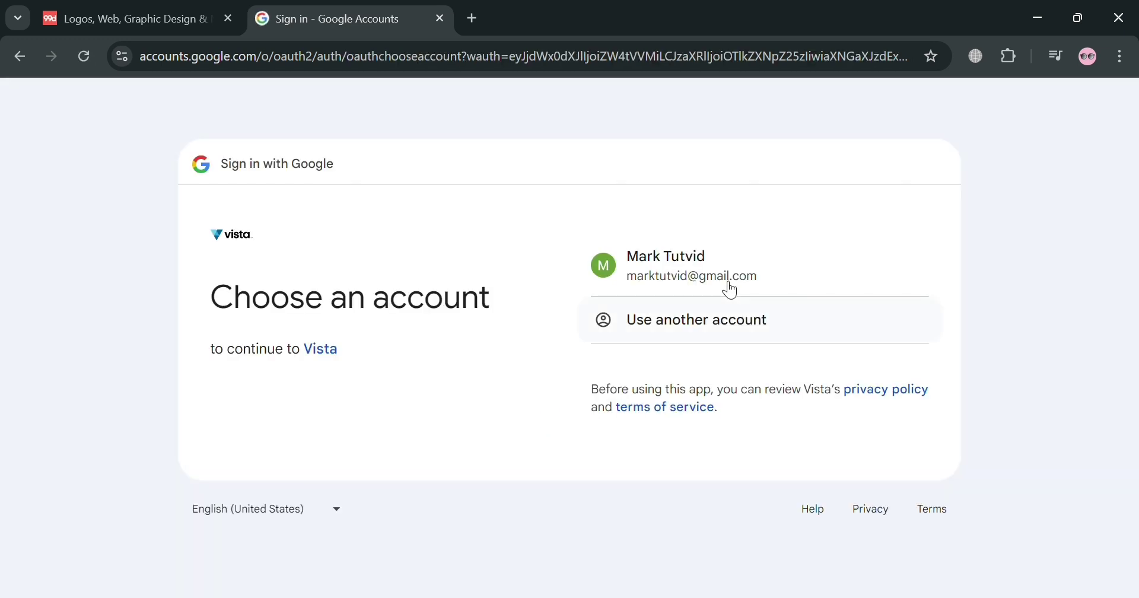
pyautogui.click(750, 279)
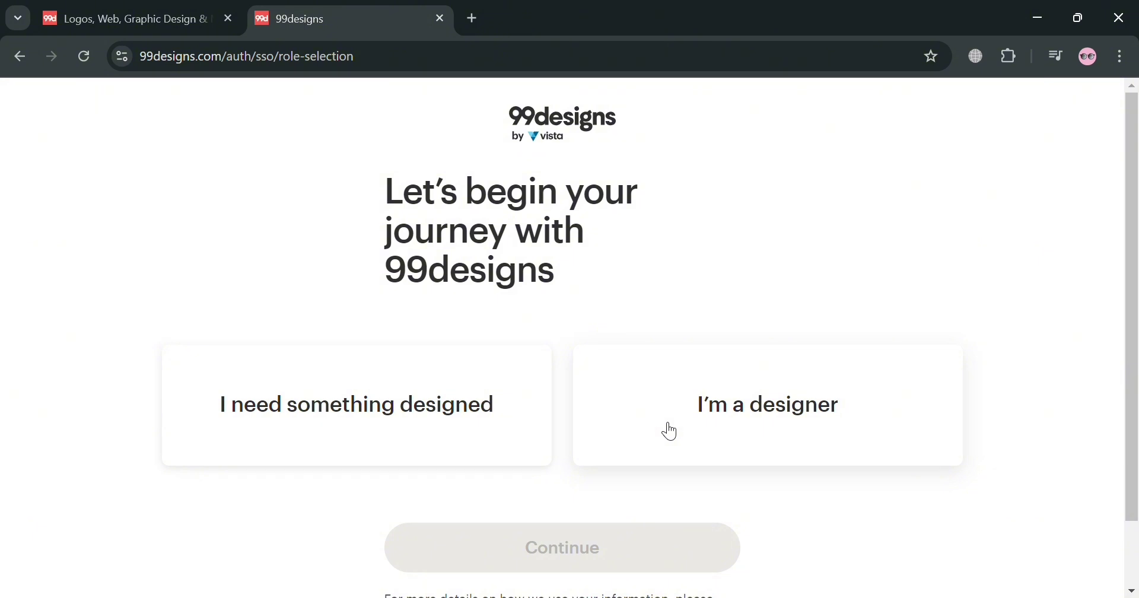
# Step: Choose the I'm a designer role and continue
pyautogui.click(743, 405)
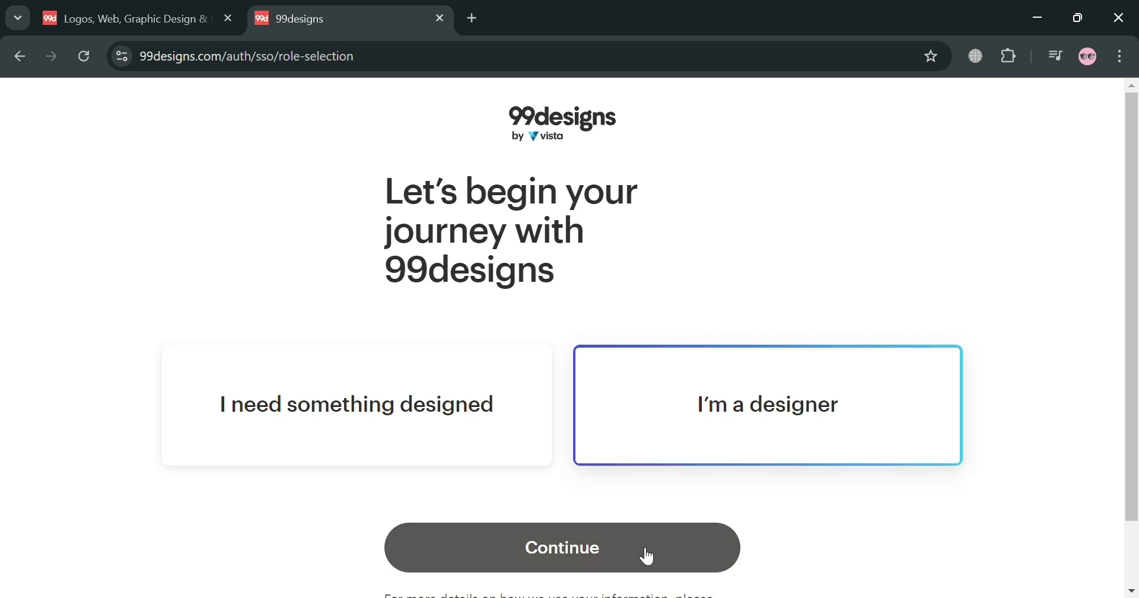
pyautogui.scroll(-2, 646, 498)
pyautogui.click(650, 480)
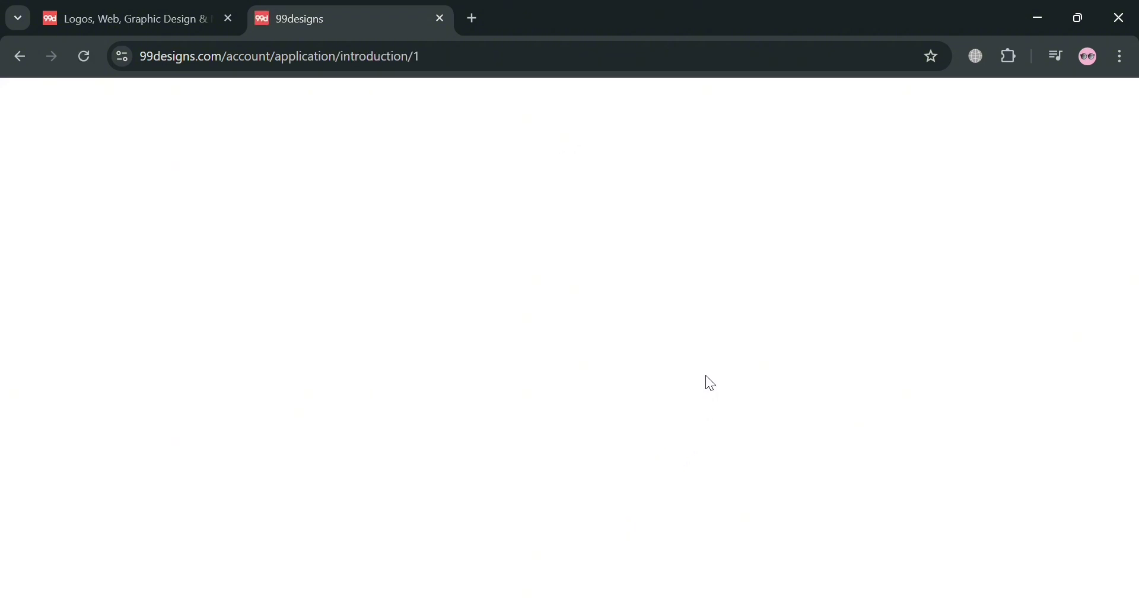
# Step: Move on to Before we get started and review, then close, the quality standards overview
pyautogui.scroll(-3, 699, 403)
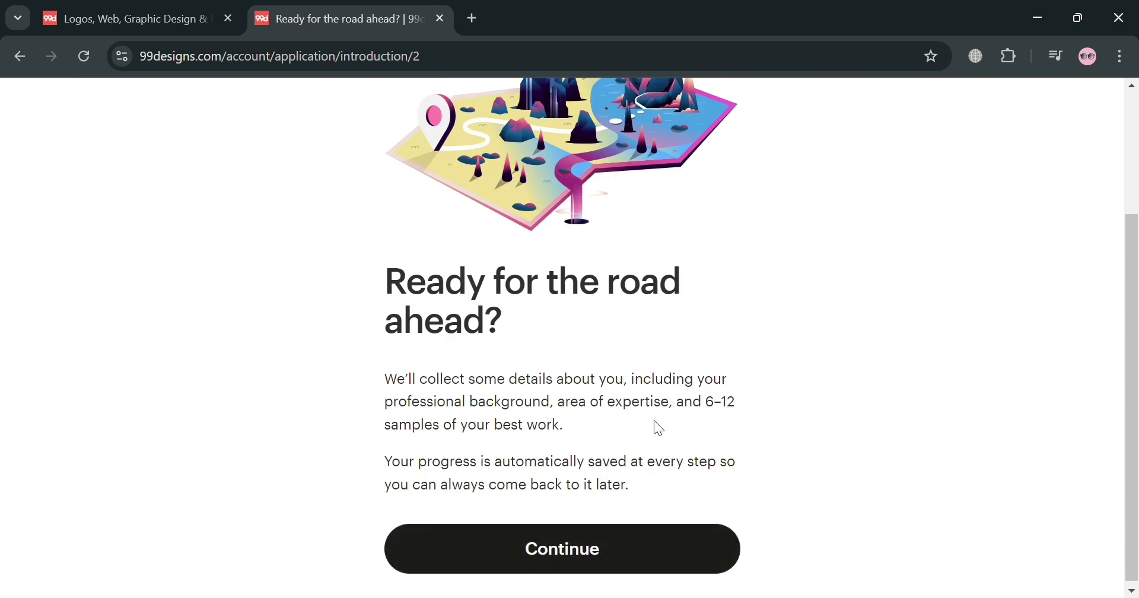
pyautogui.click(589, 563)
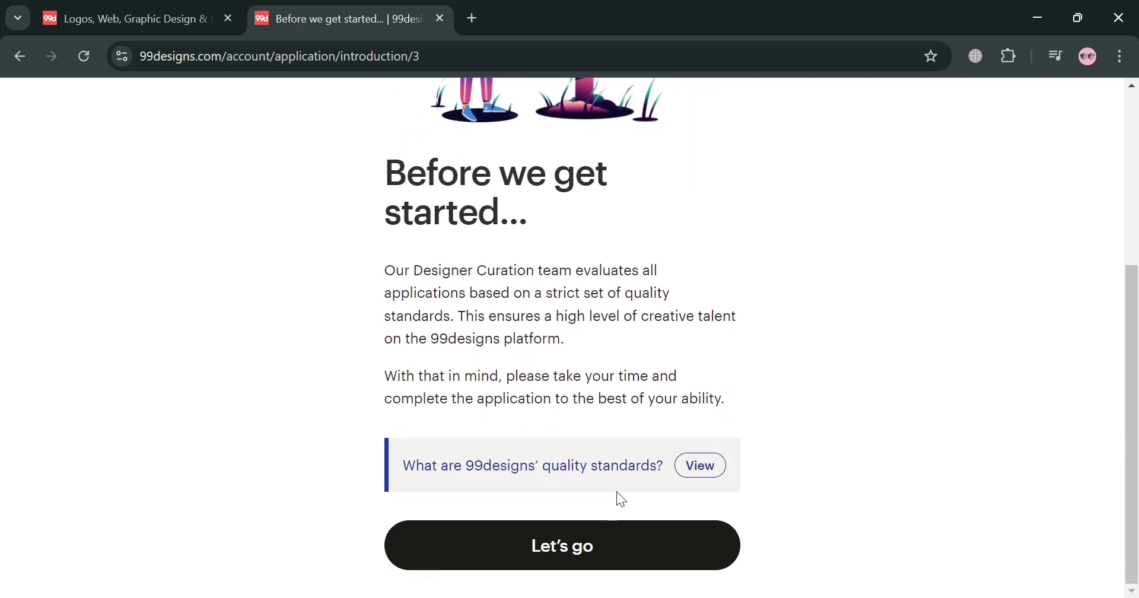
pyautogui.click(714, 469)
pyautogui.scroll(-5, 777, 291)
pyautogui.scroll(-6, 622, 376)
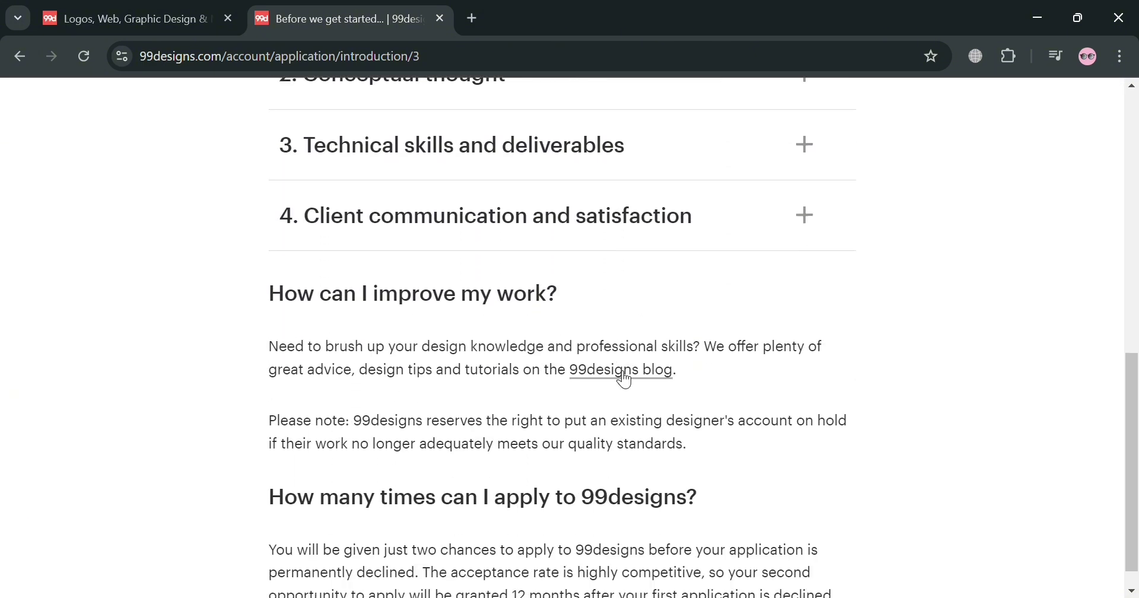
pyautogui.scroll(9, 1019, 412)
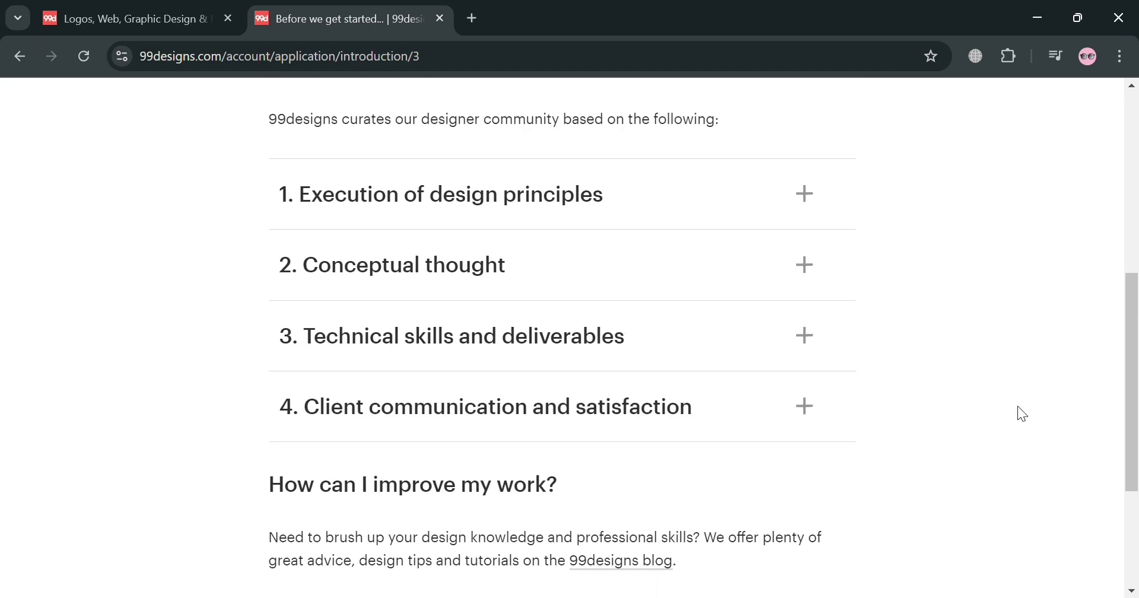
pyautogui.scroll(2, 1065, 297)
pyautogui.click(1090, 153)
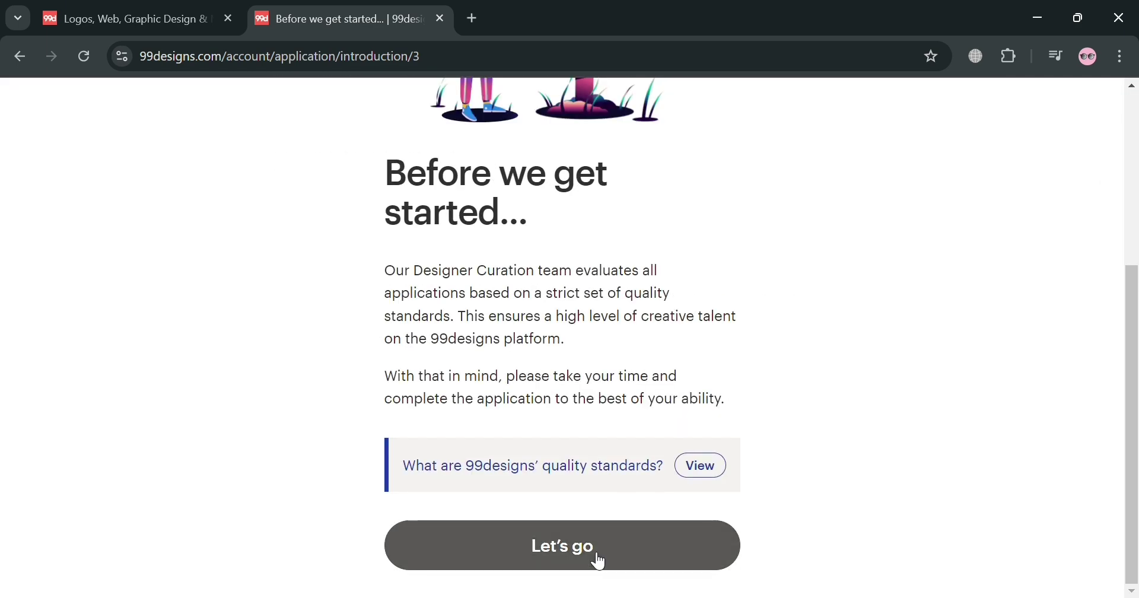
# Step: Start the designer application, zoom the page out, and begin The essentials
pyautogui.click(596, 568)
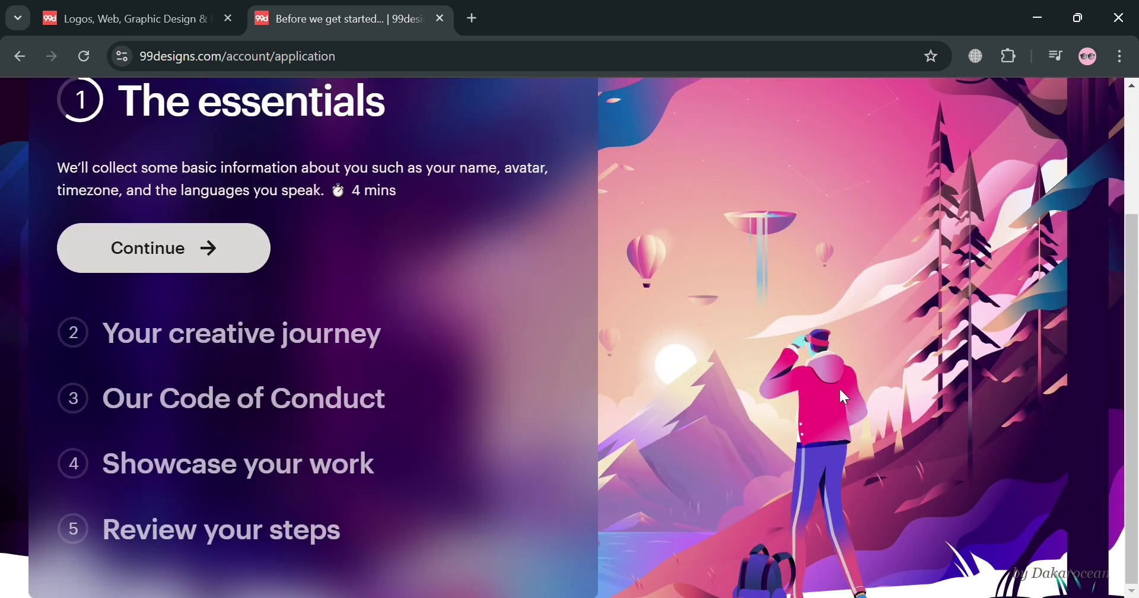
pyautogui.hotkey('ctrl', '-')
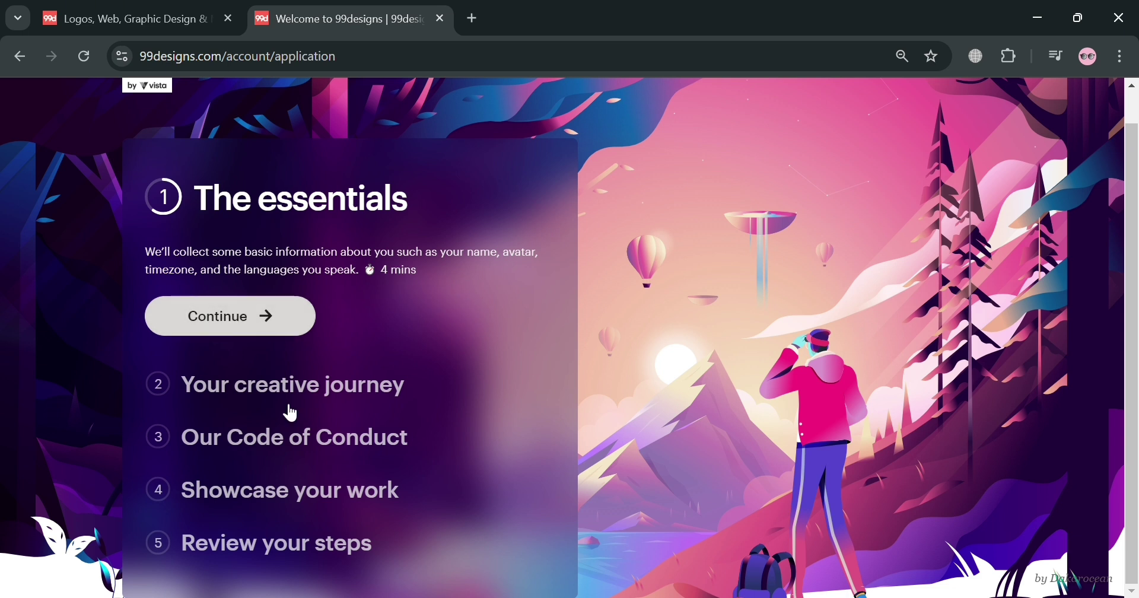
pyautogui.click(291, 323)
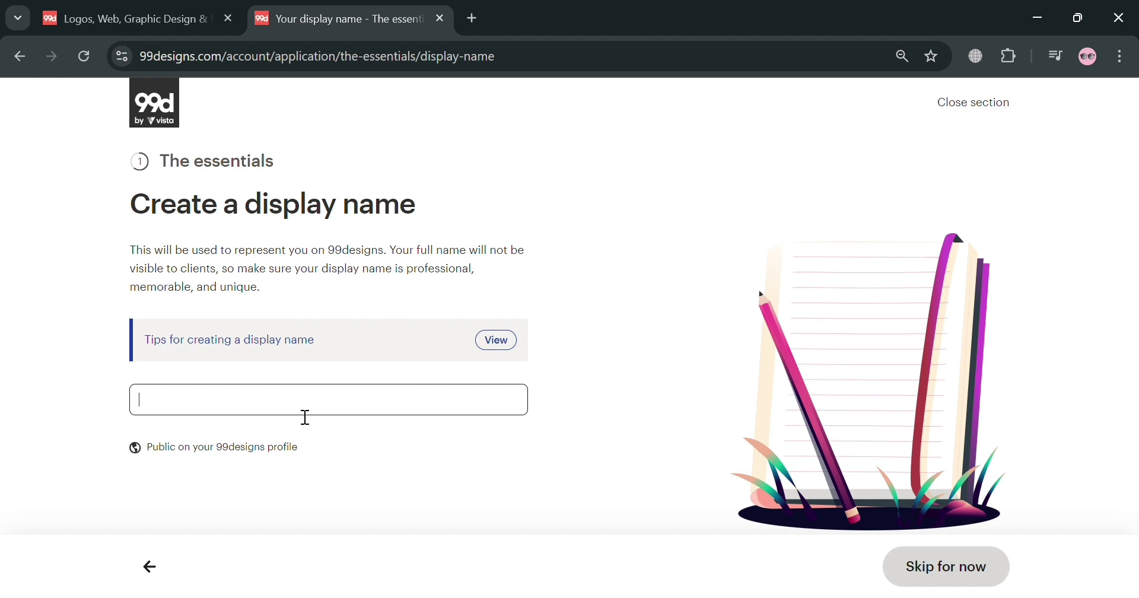
# Step: Enter the designer's display name, check the naming tips, and save it
pyautogui.write('Mark')
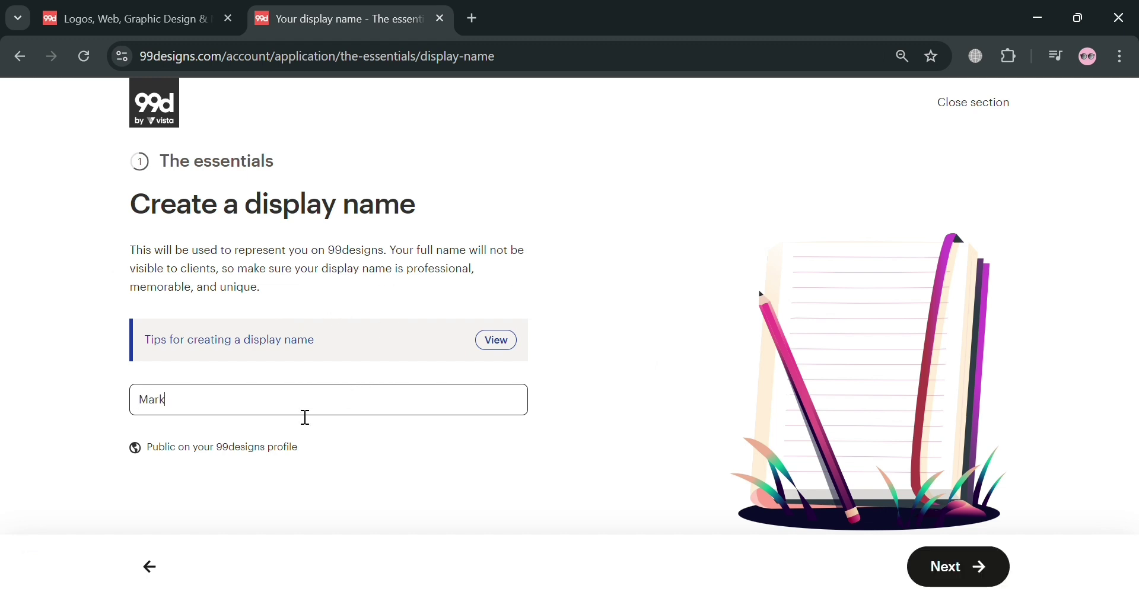
pyautogui.write(' Tut')
pyautogui.click(508, 344)
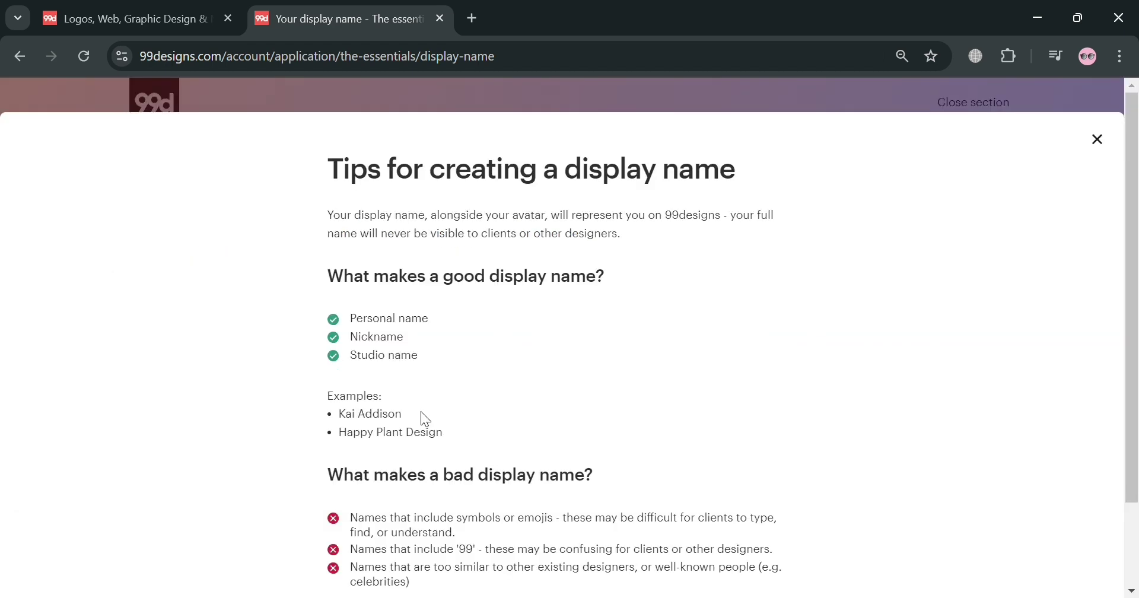
pyautogui.click(1096, 142)
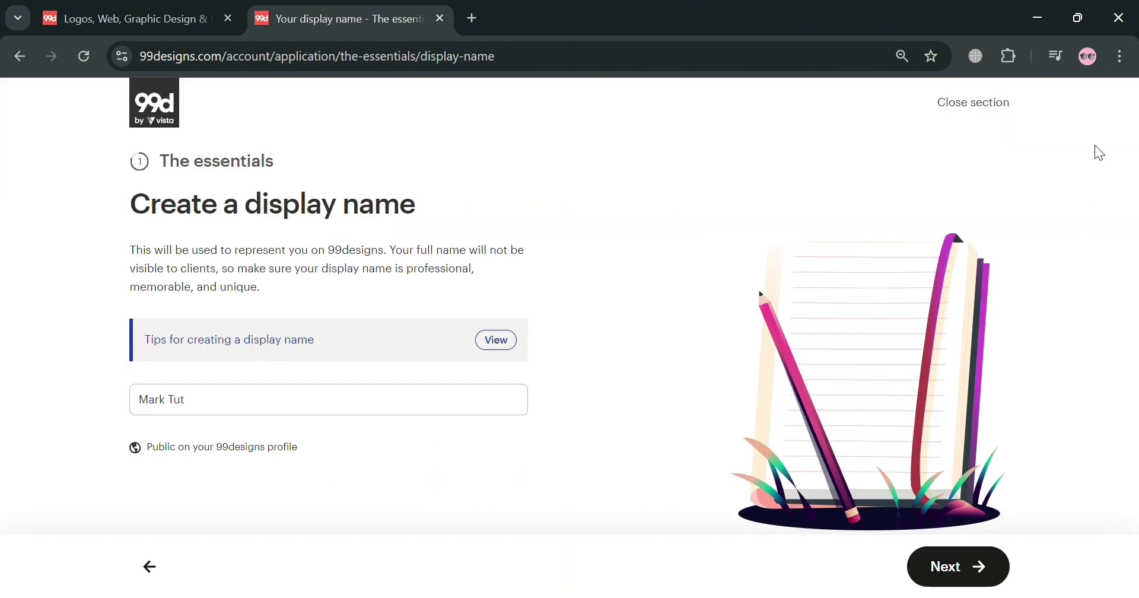
pyautogui.click(951, 569)
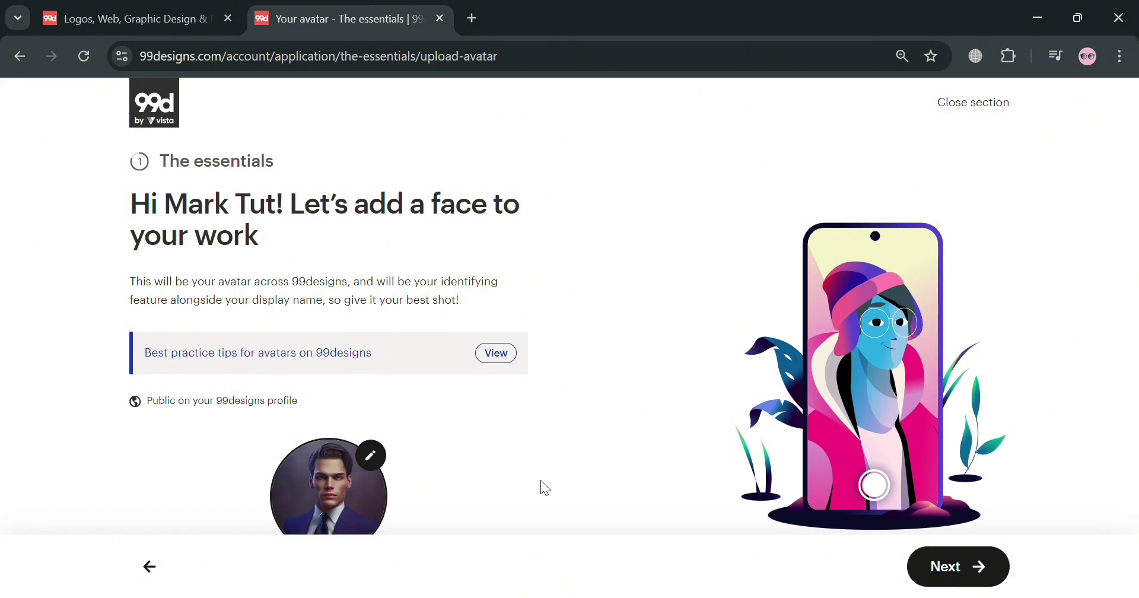
# Step: Keep the uploaded portrait avatar and continue to the timezone page
pyautogui.click(974, 570)
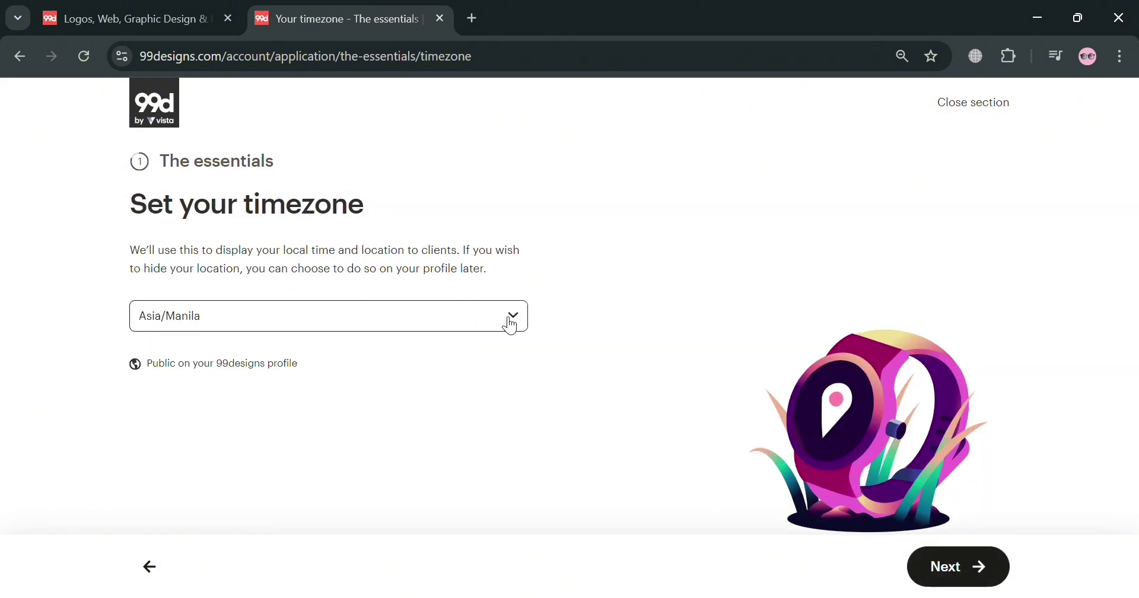
# Step: Keep Asia/Manila, add English, Russian and Spanish as languages, and complete The essentials
pyautogui.click(961, 574)
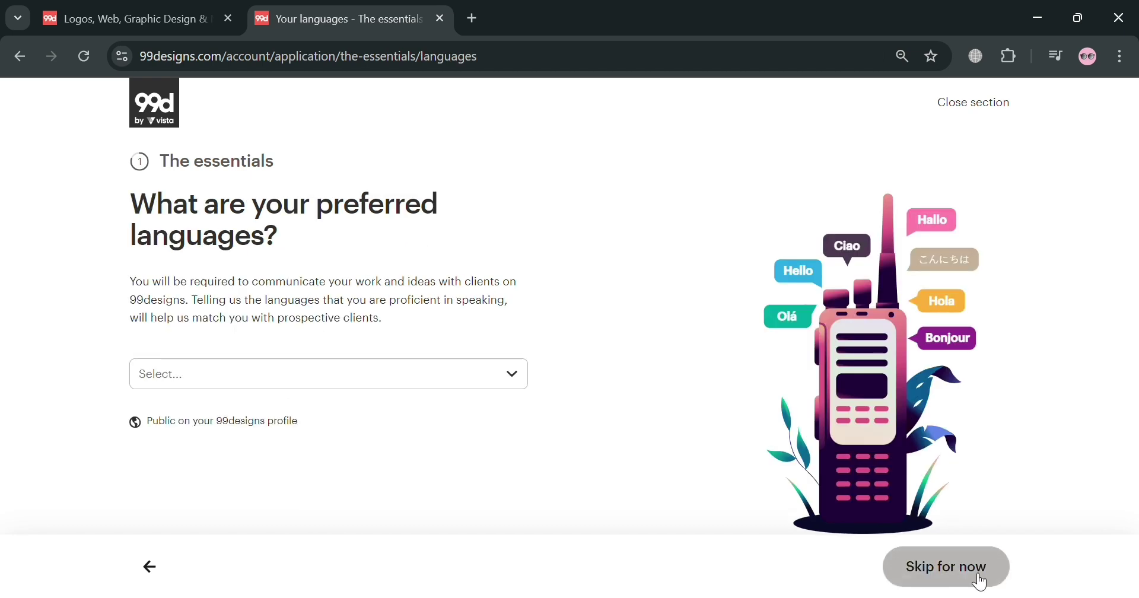
pyautogui.click(423, 386)
pyautogui.click(336, 443)
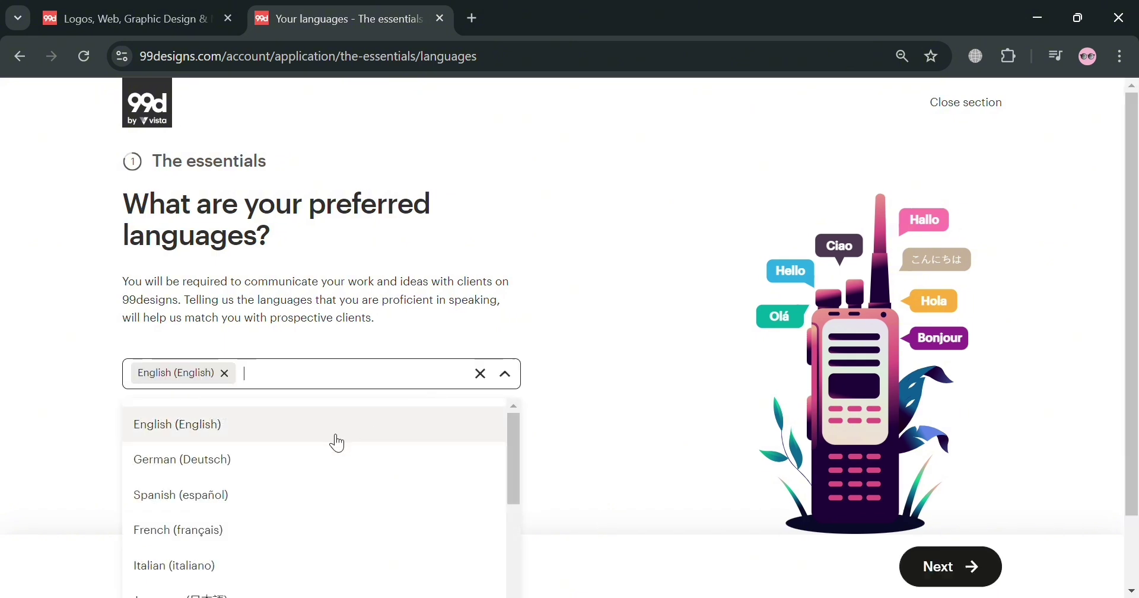
pyautogui.scroll(-3, 352, 561)
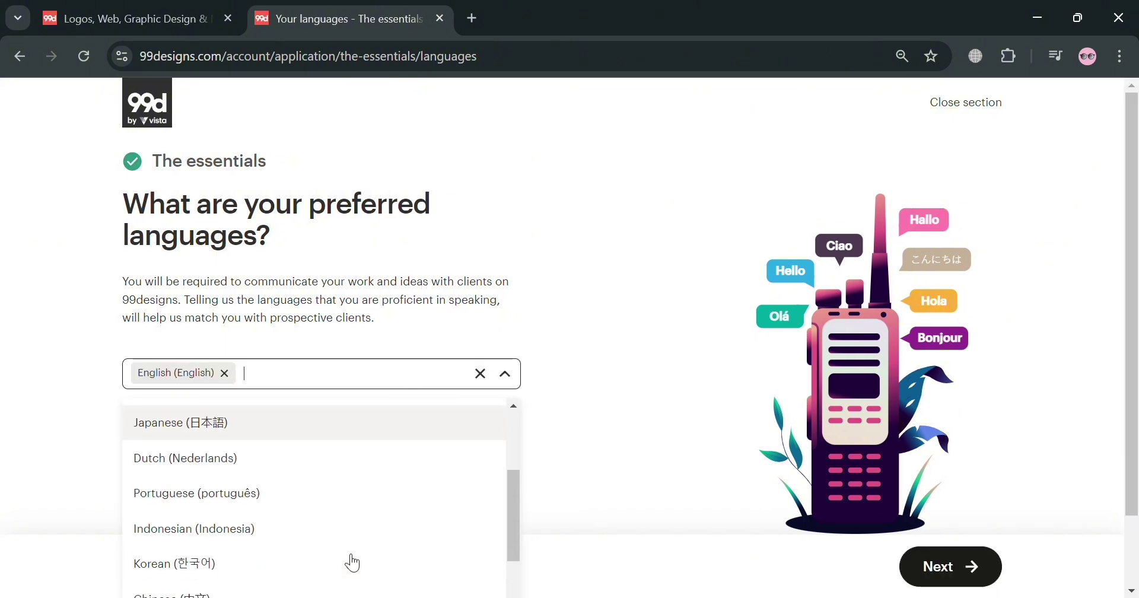
pyautogui.scroll(-3, 302, 505)
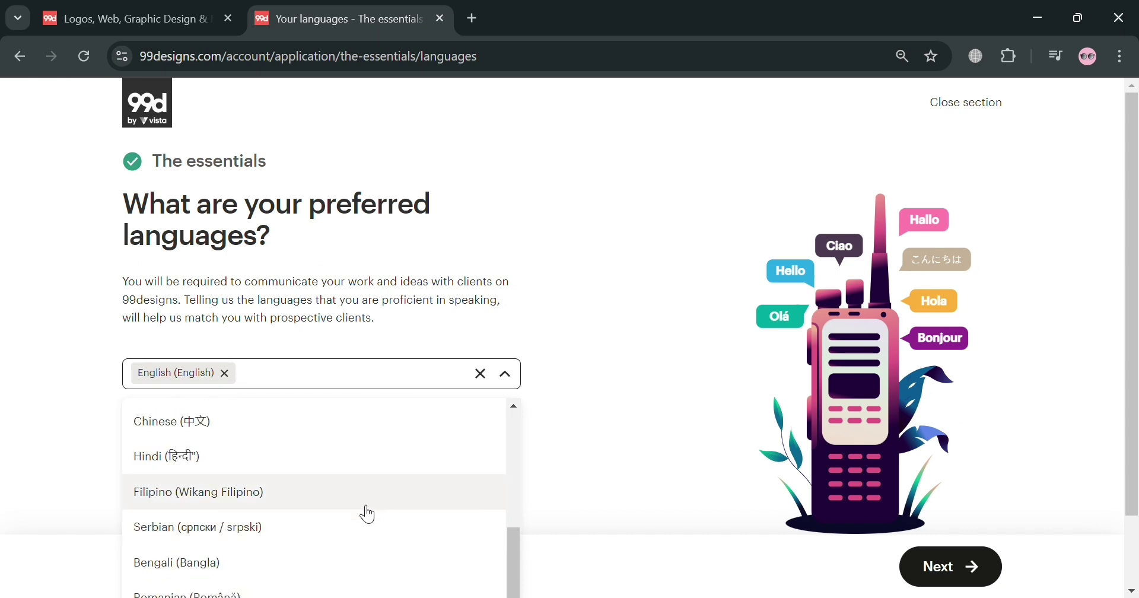
pyautogui.scroll(-2, 393, 541)
pyautogui.scroll(-2, 294, 536)
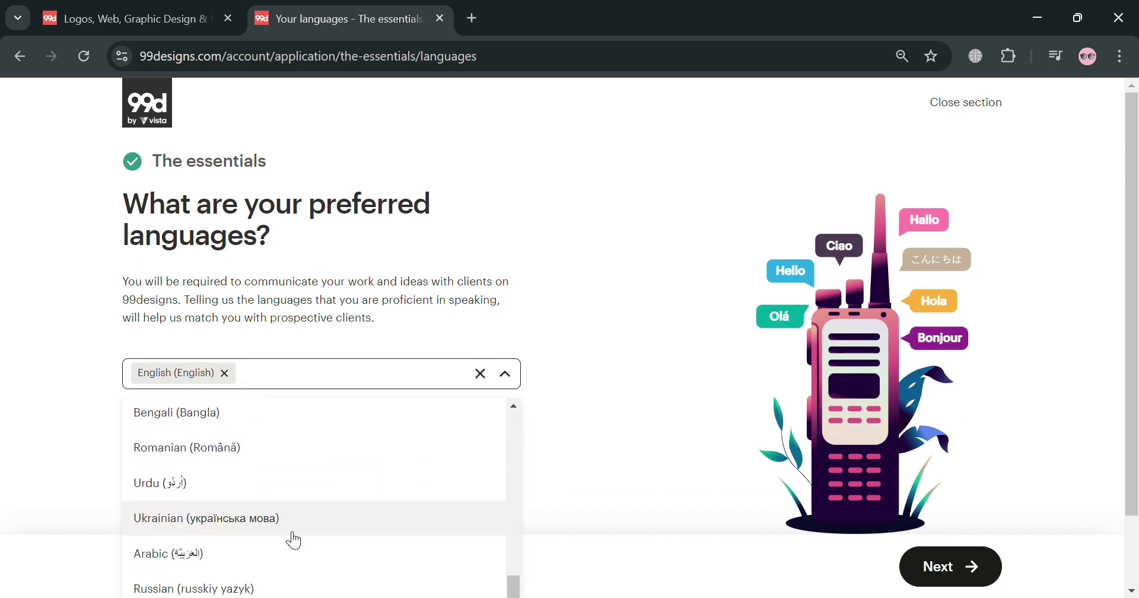
pyautogui.click(297, 585)
pyautogui.click(285, 501)
pyautogui.click(752, 453)
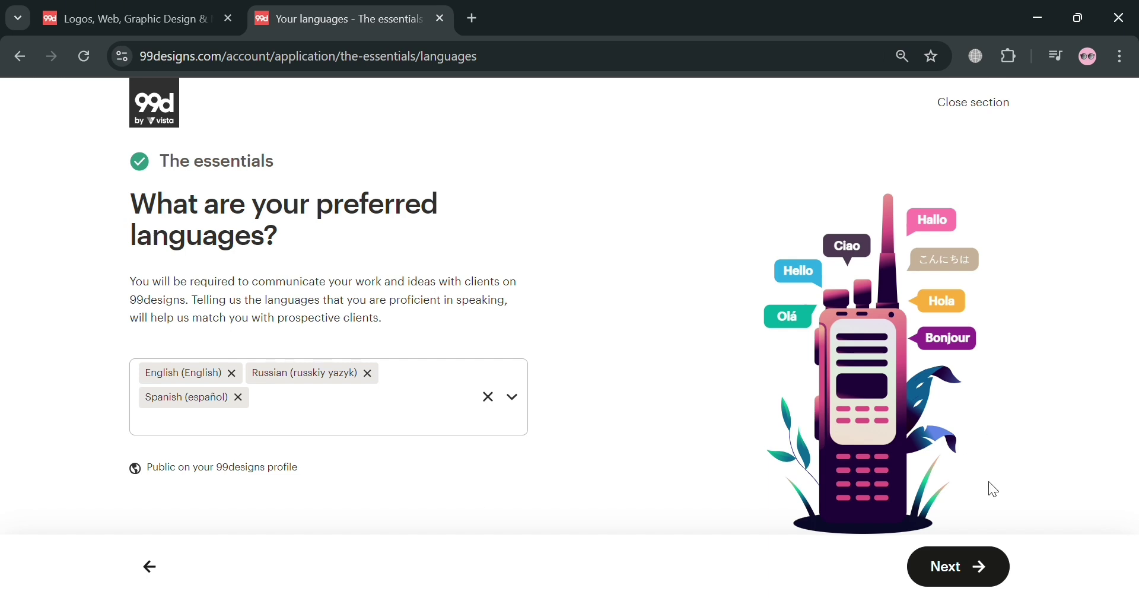
pyautogui.click(943, 578)
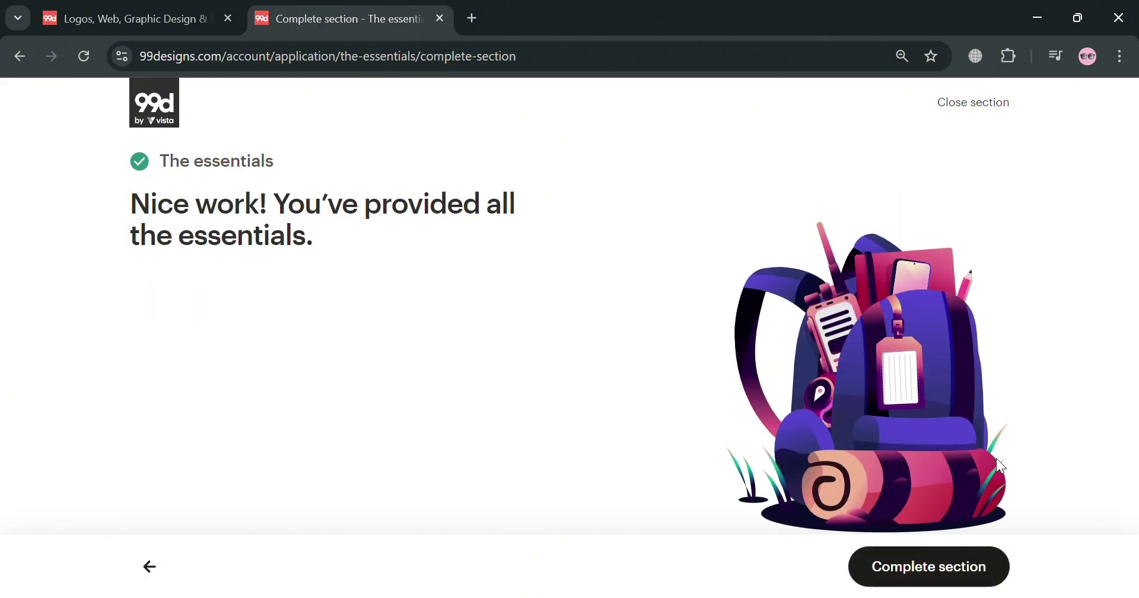
pyautogui.click(944, 576)
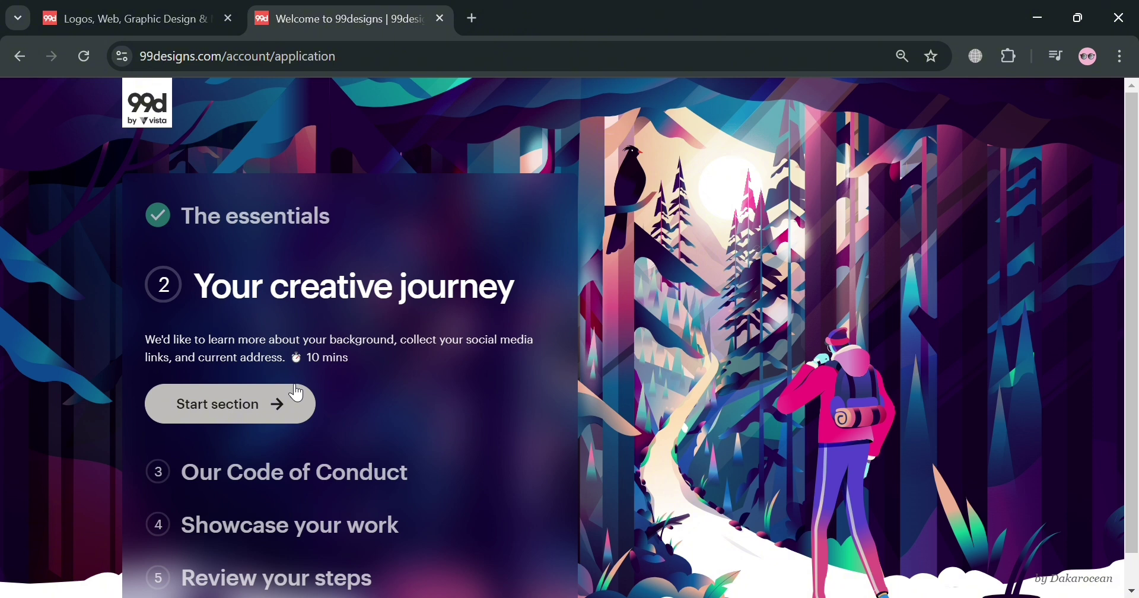
# Step: Start Your creative journey and save the bio 'I'm a graphic designer with 5 years of experience'
pyautogui.click(269, 399)
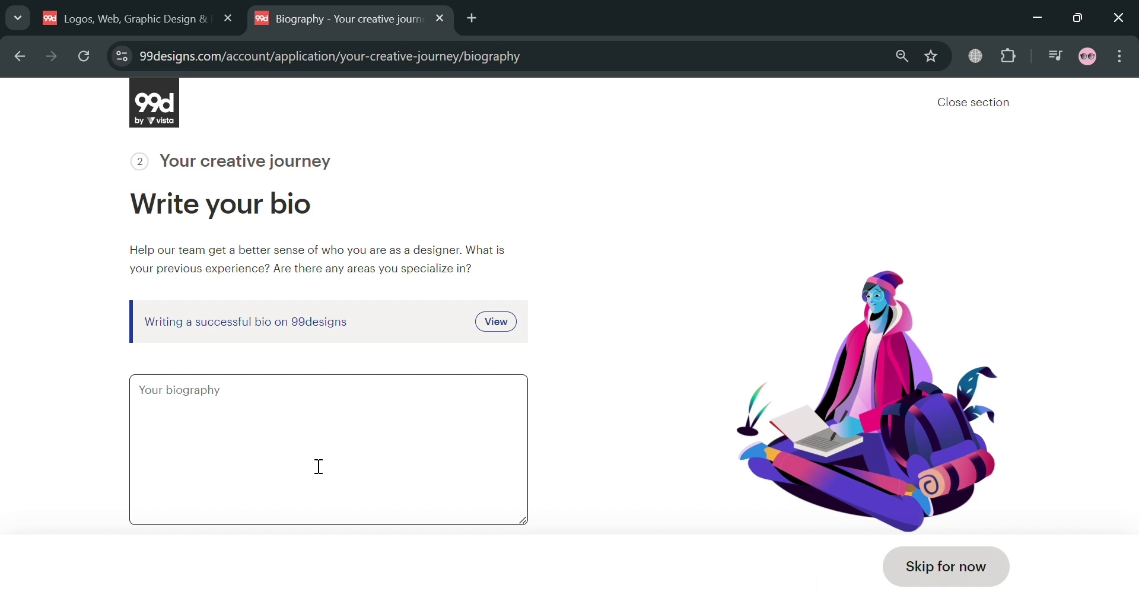
pyautogui.write("I'm a g")
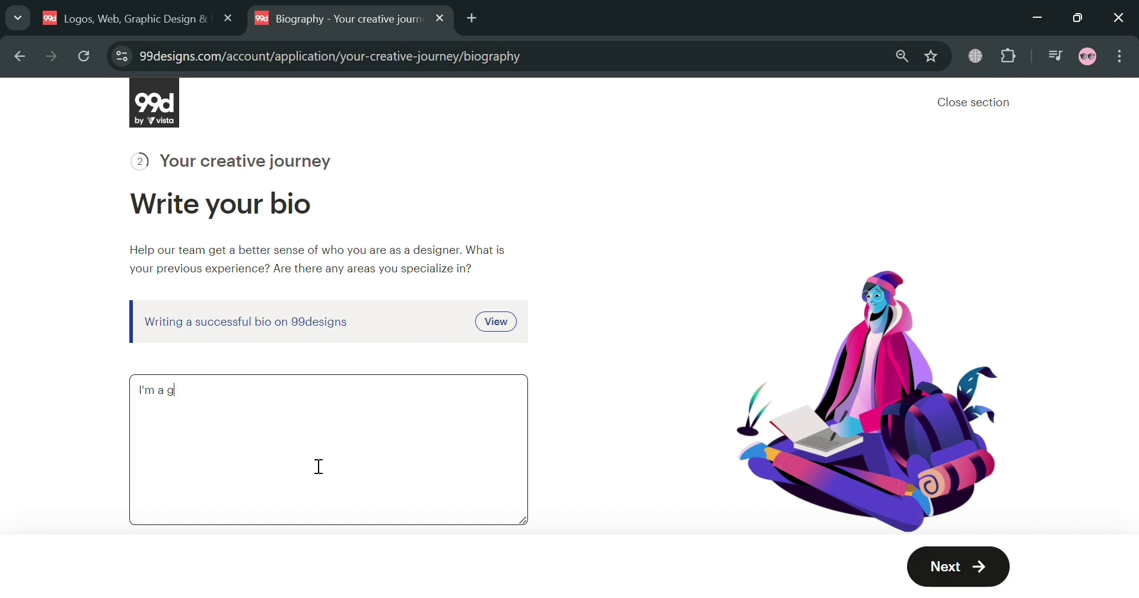
pyautogui.write('raphic designer with')
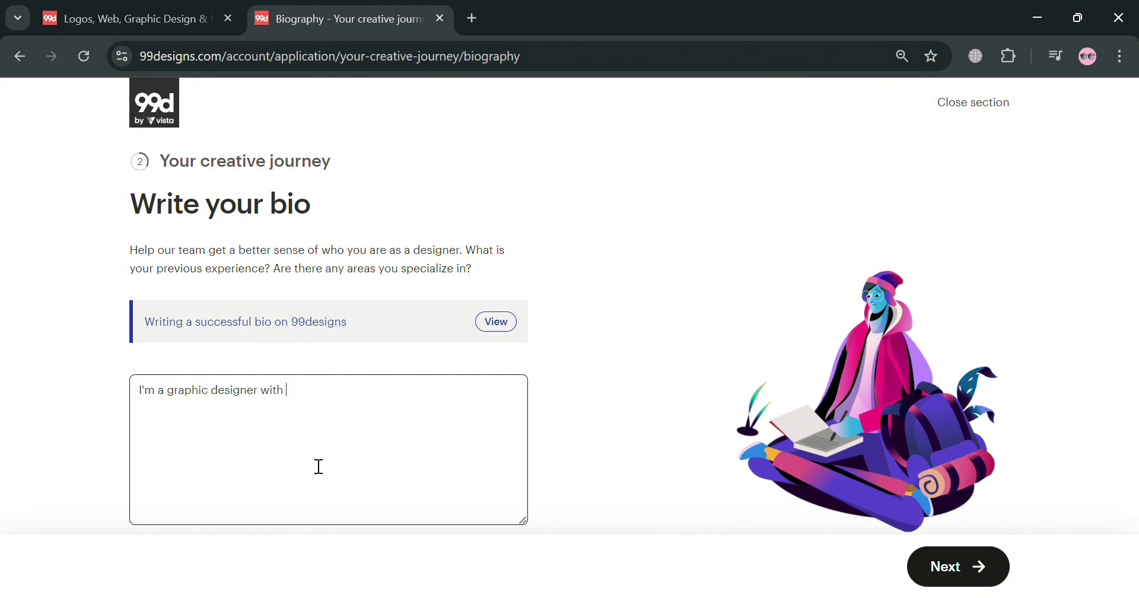
pyautogui.write(' 5 years of experience')
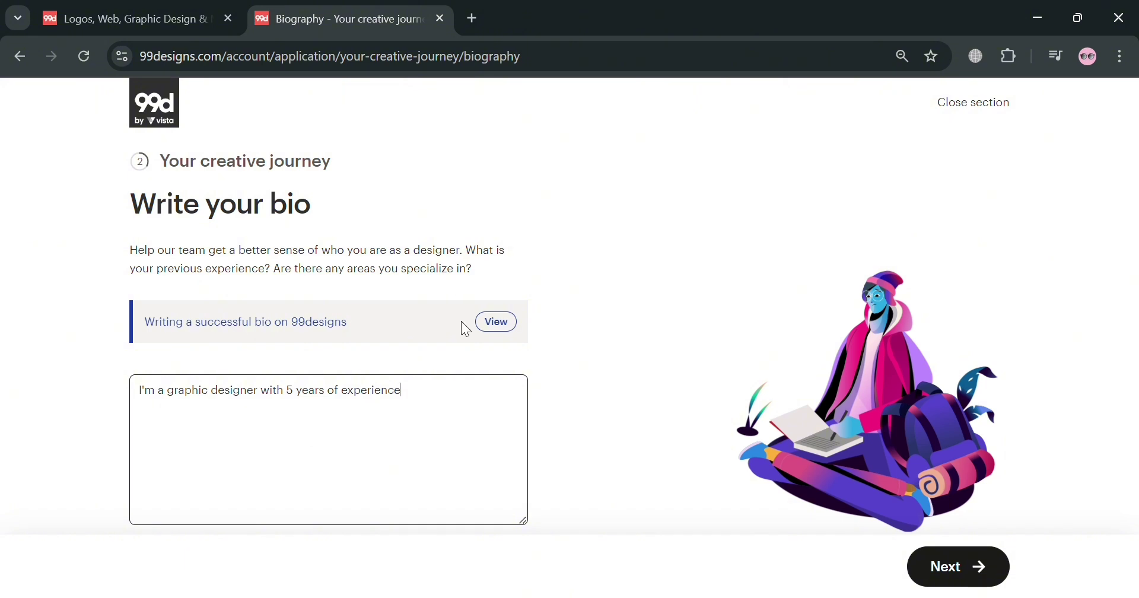
pyautogui.click(967, 578)
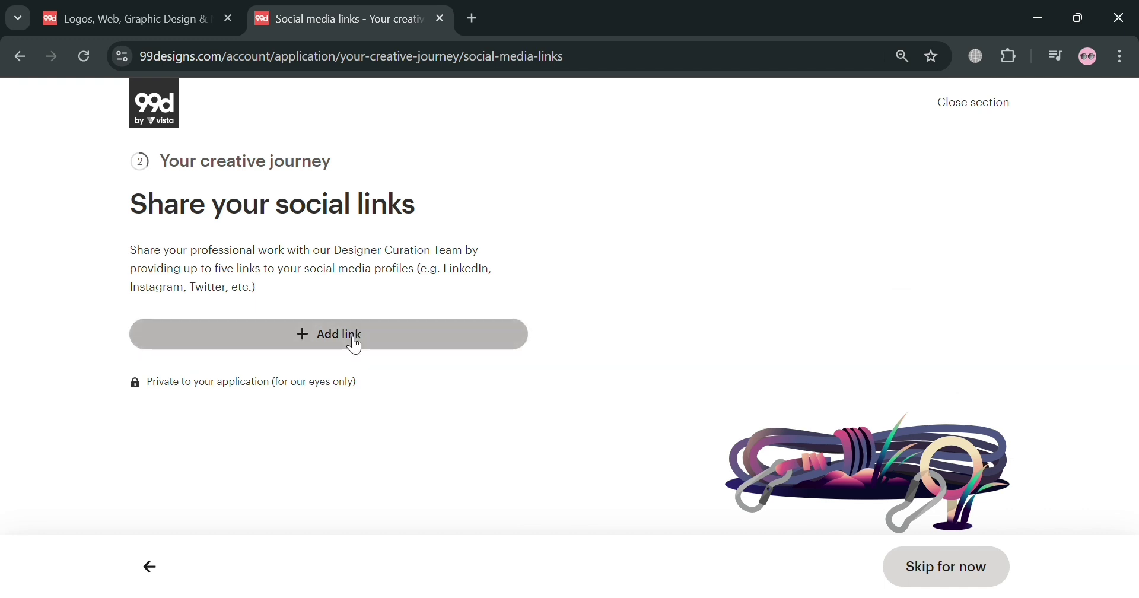
# Step: Paste a YouTube video link as the only social link and continue
pyautogui.click(308, 335)
pyautogui.click(314, 337)
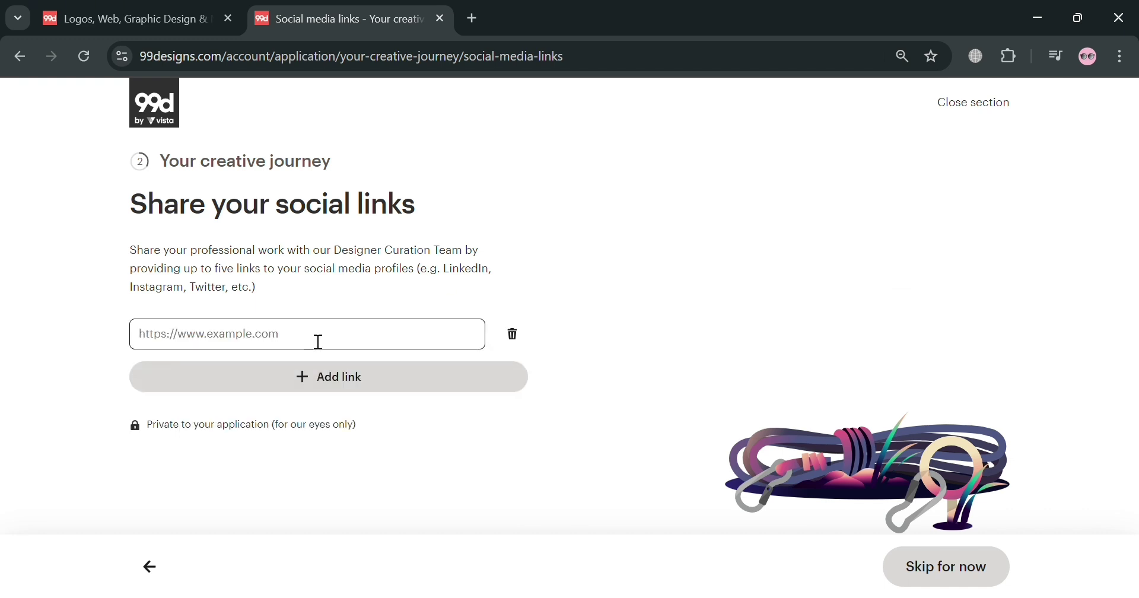
pyautogui.write('https://www.youtube.com/watch?v=avUQELtnm_E')
pyautogui.click(443, 385)
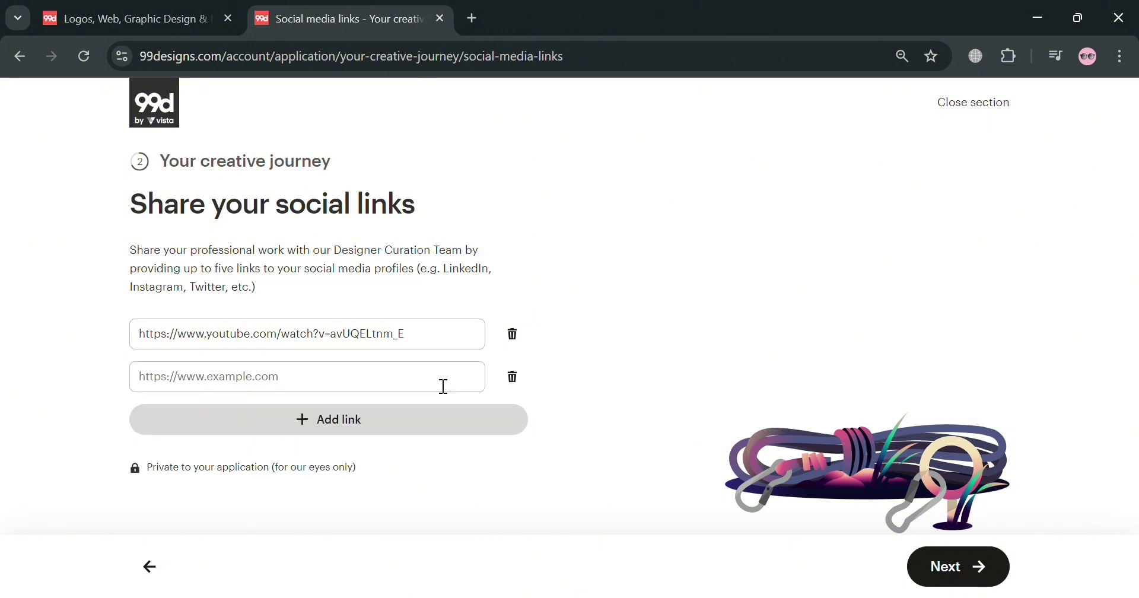
pyautogui.click(513, 376)
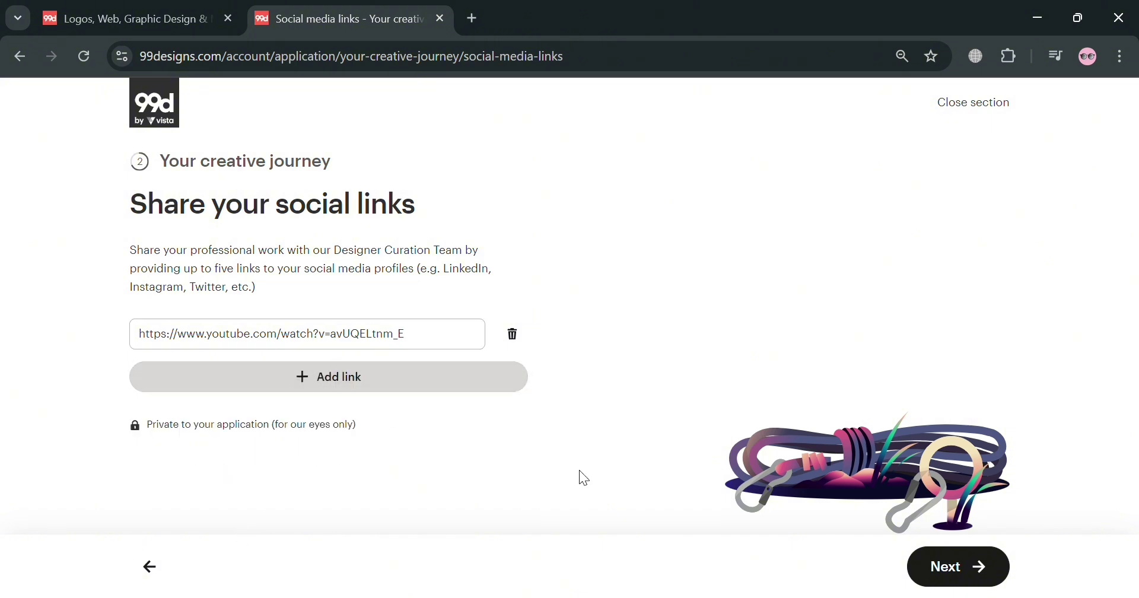
pyautogui.click(987, 570)
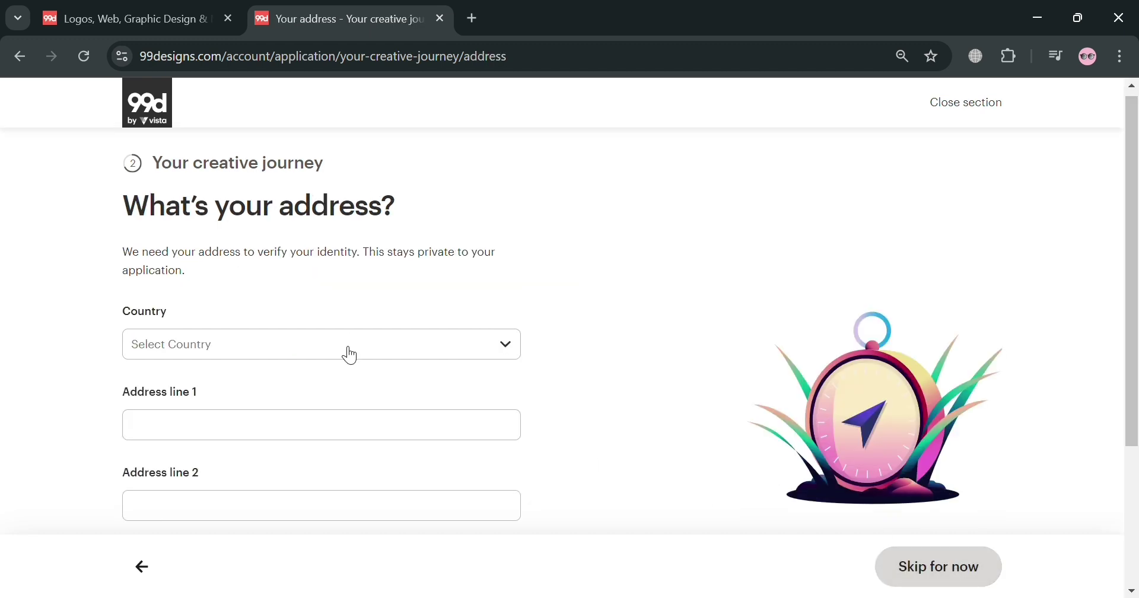
# Step: Submit the address details with Philippines as the country
pyautogui.scroll(-3, 348, 354)
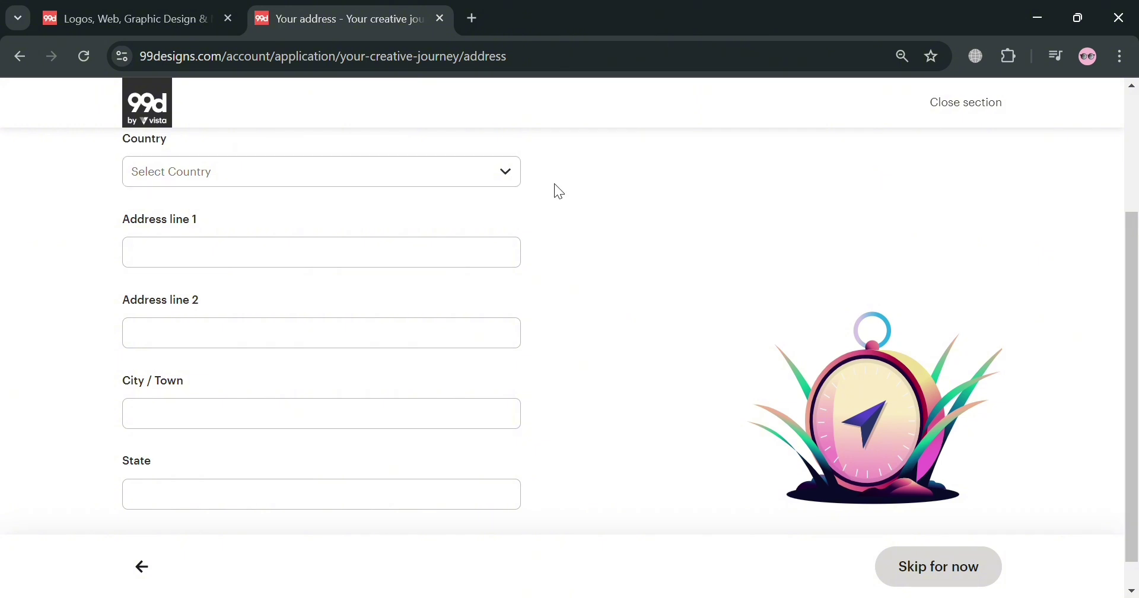
pyautogui.scroll(-1, 389, 323)
pyautogui.scroll(-1, 389, 324)
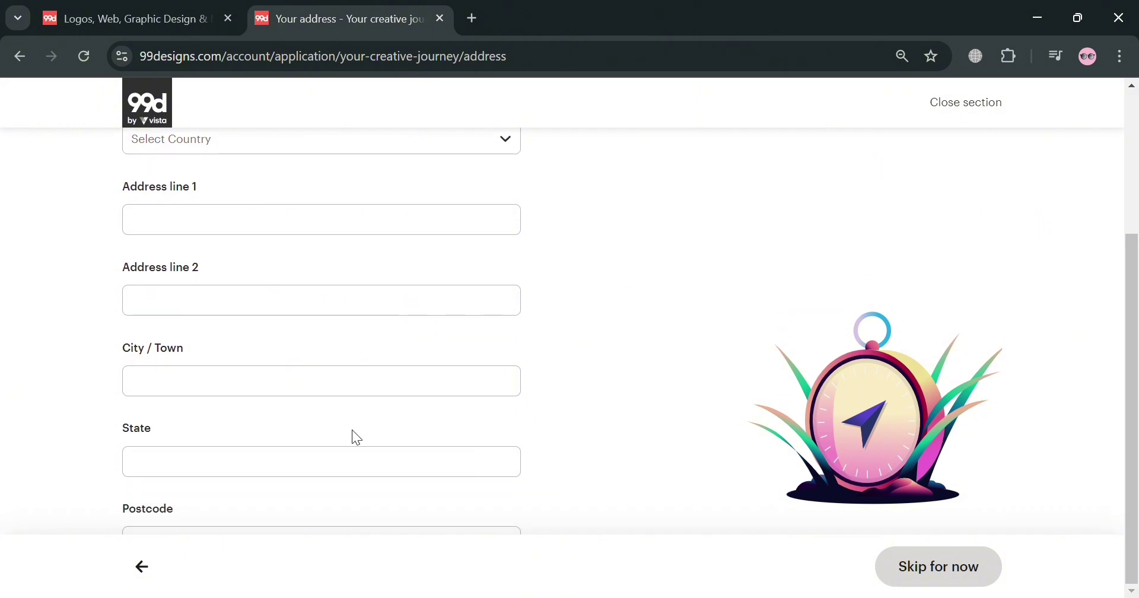
pyautogui.moveTo(1126, 412); pyautogui.dragTo(1128, 543)
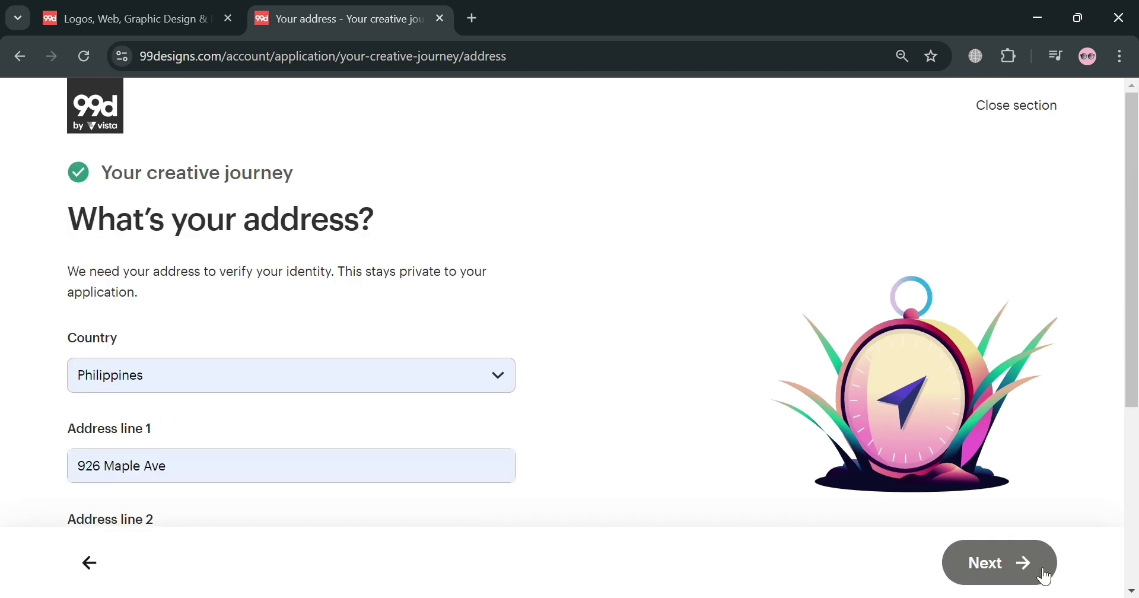
pyautogui.click(1037, 568)
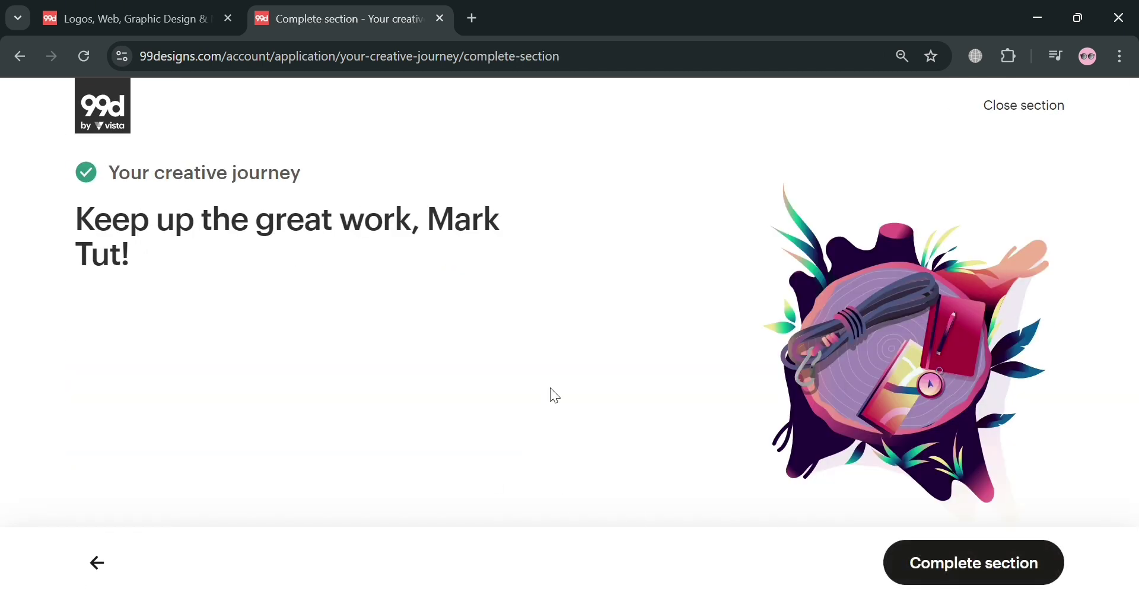
# Step: Complete Your creative journey and start reading the Code of Conduct section
pyautogui.click(974, 563)
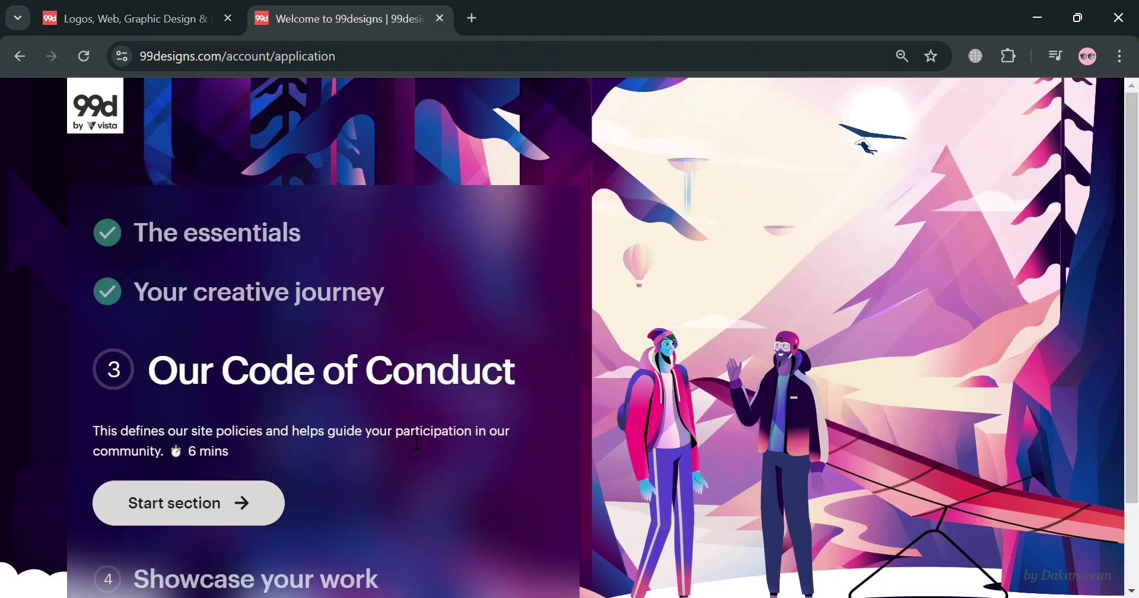
pyautogui.click(227, 511)
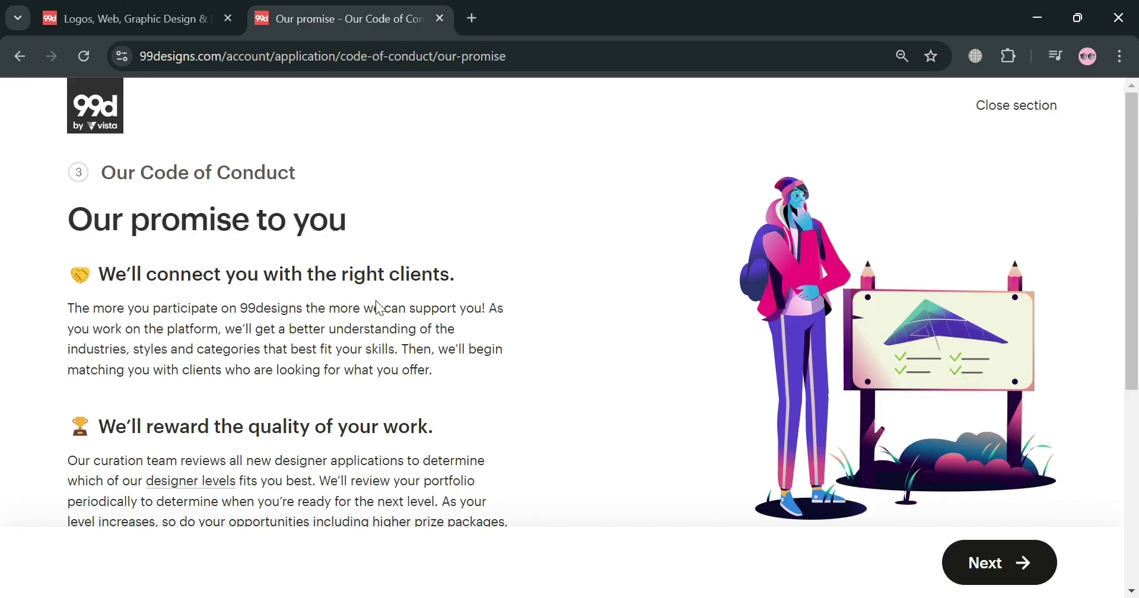
pyautogui.scroll(-4, 392, 332)
pyautogui.scroll(-2, 293, 415)
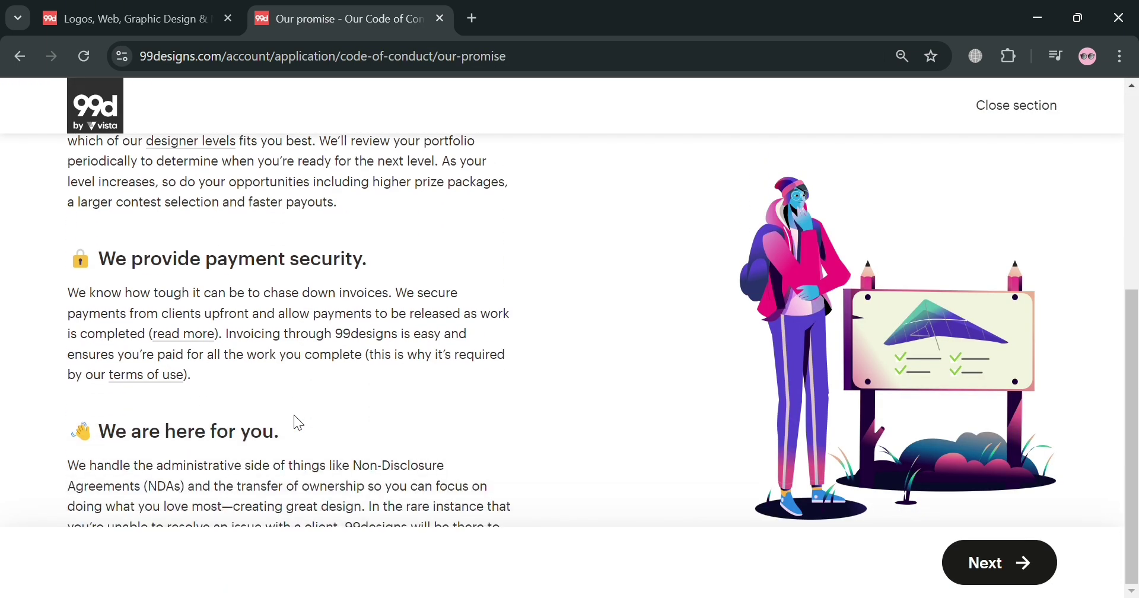
pyautogui.scroll(4, 293, 415)
pyautogui.scroll(1, 265, 489)
pyautogui.scroll(-5, 511, 412)
pyautogui.scroll(4, 389, 362)
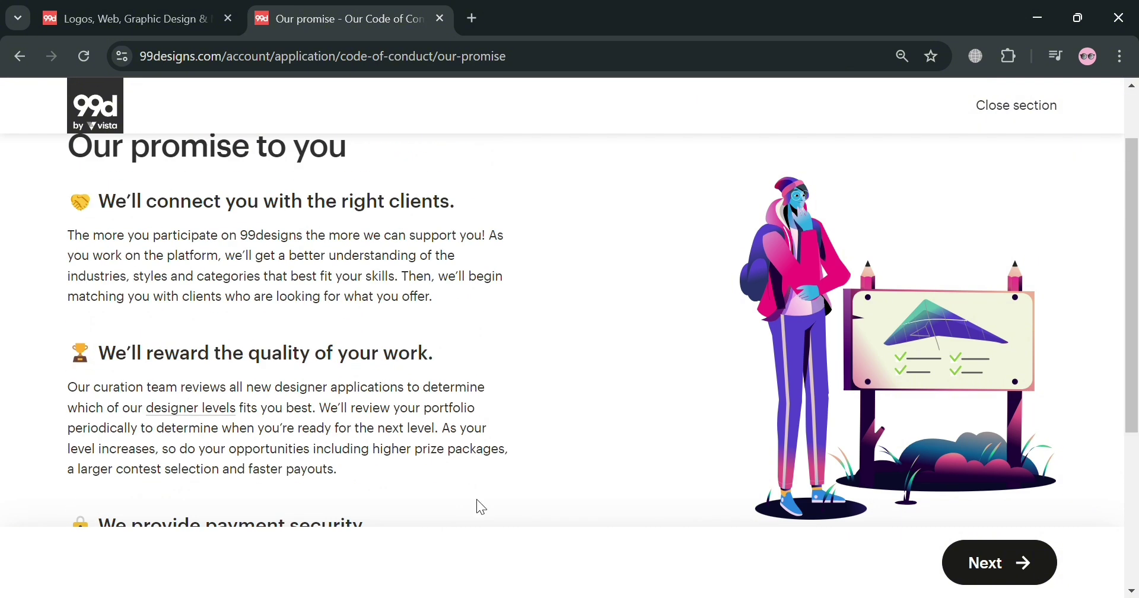
pyautogui.scroll(-4, 529, 437)
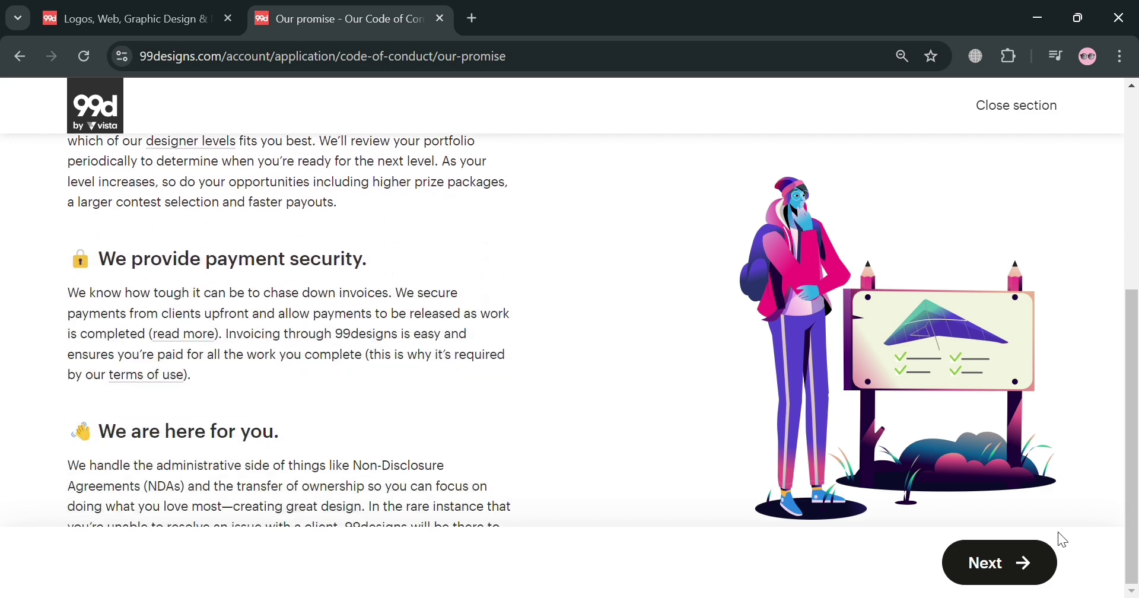
# Step: Page through the remaining Code of Conduct pages and accept the Designer Code of Conduct
pyautogui.click(1023, 569)
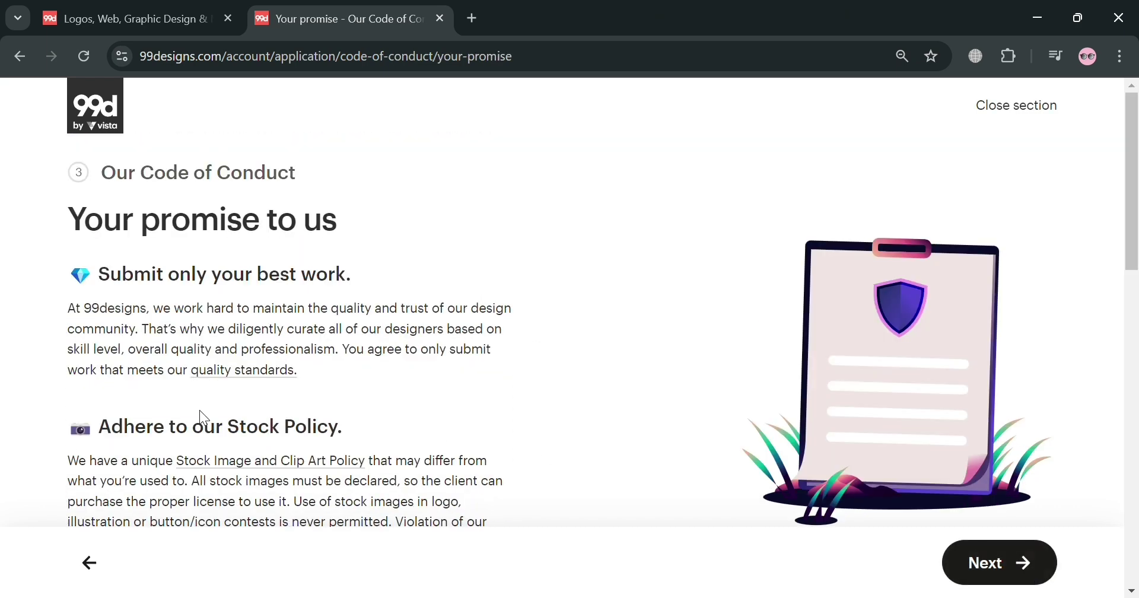
pyautogui.scroll(-7, 433, 479)
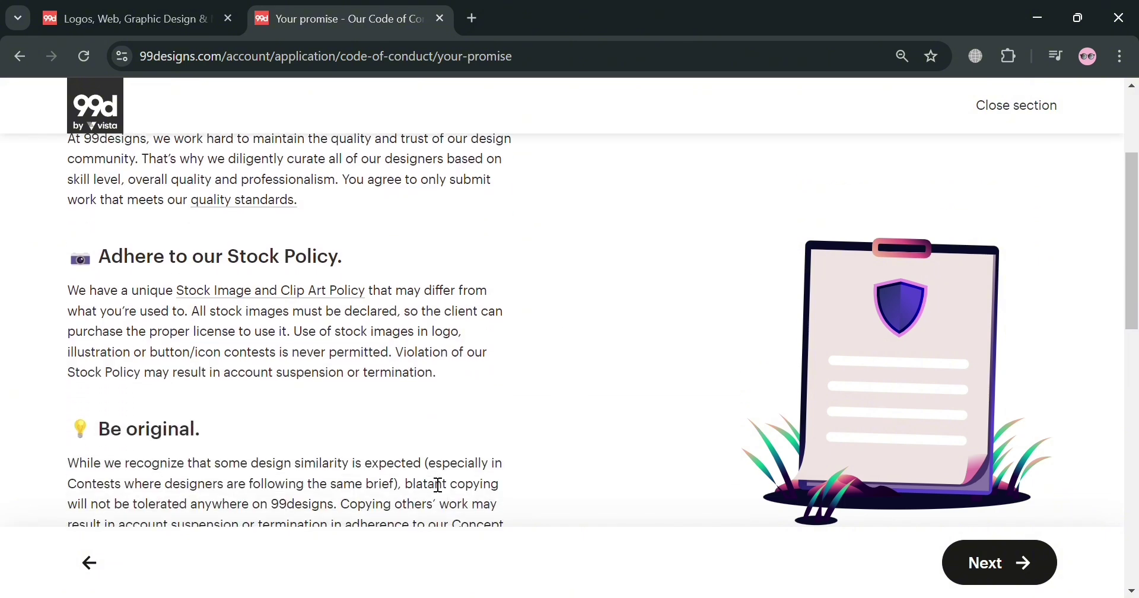
pyautogui.scroll(-8, 232, 451)
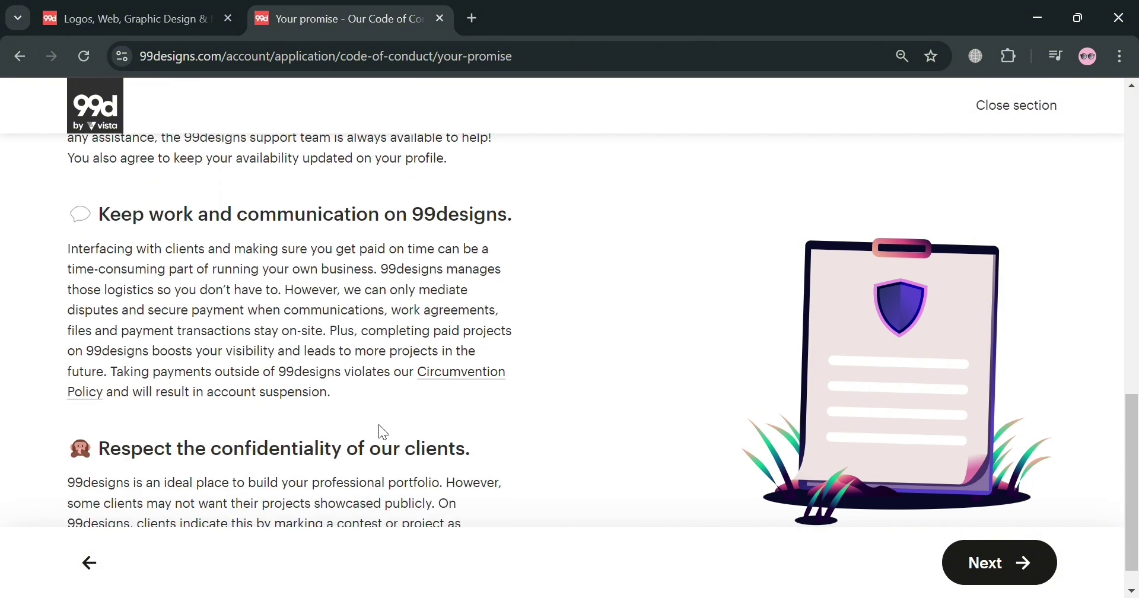
pyautogui.scroll(-1, 374, 439)
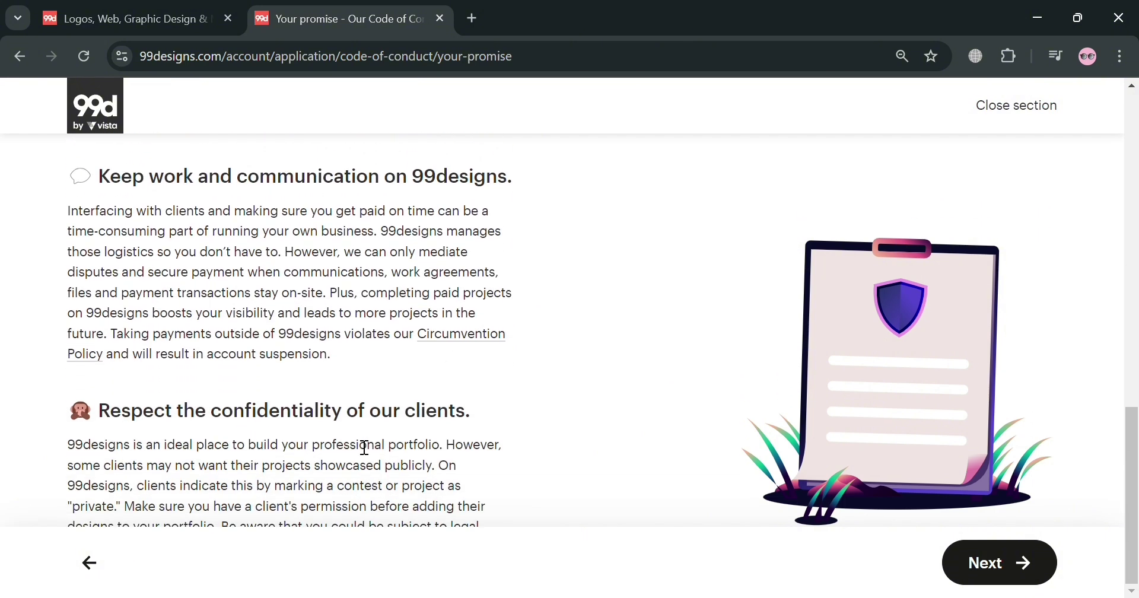
pyautogui.click(996, 568)
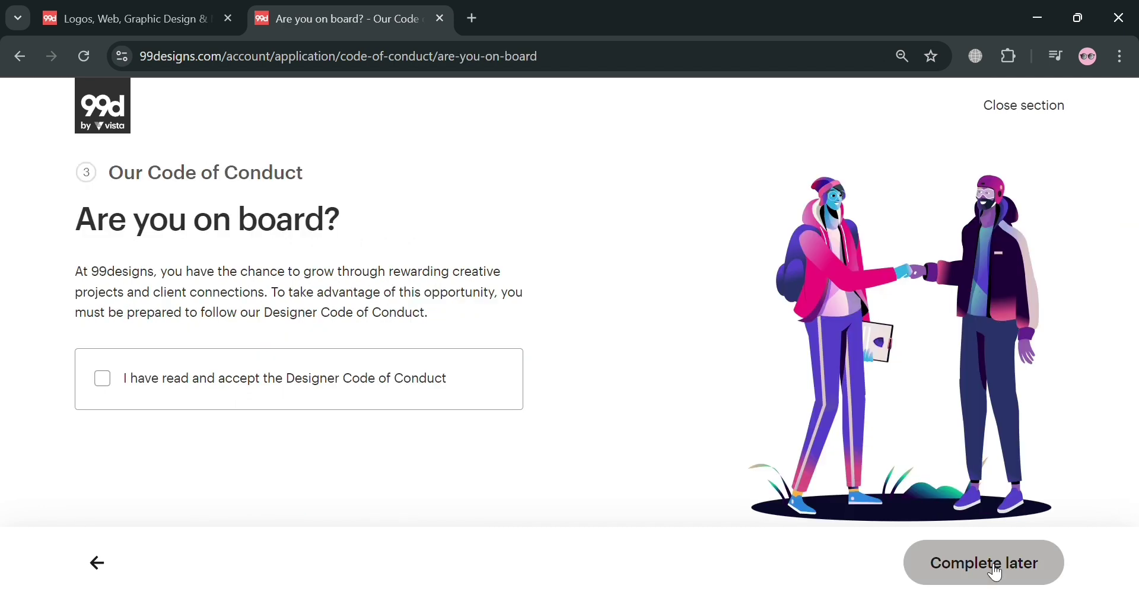
pyautogui.click(105, 382)
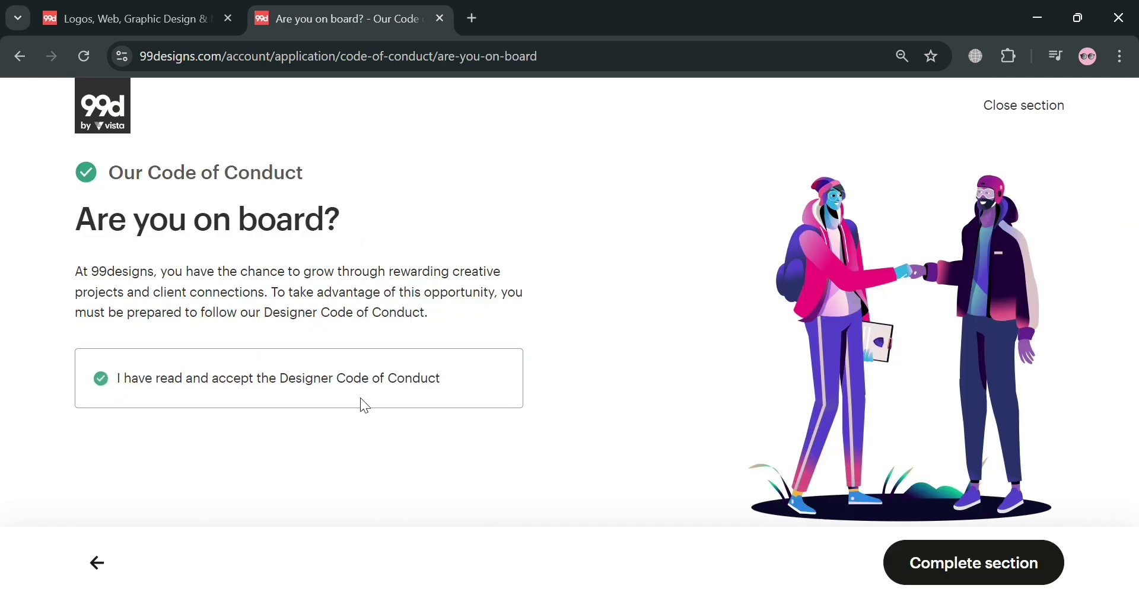
# Step: Complete the Code of Conduct and start a work sample from the Food Taste image, cropped to its title
pyautogui.click(990, 555)
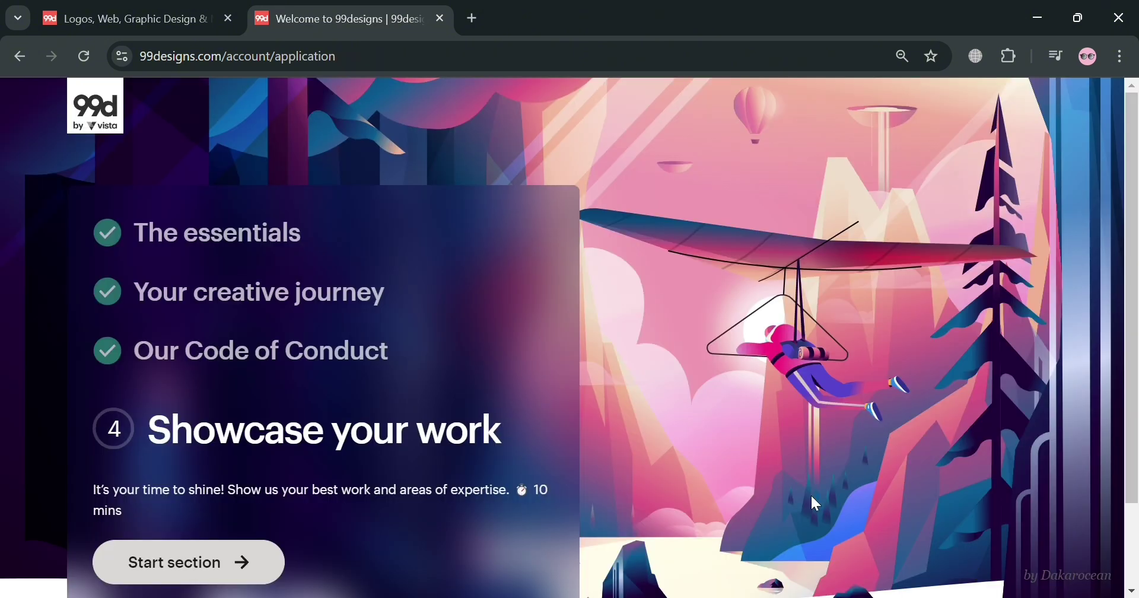
pyautogui.click(230, 563)
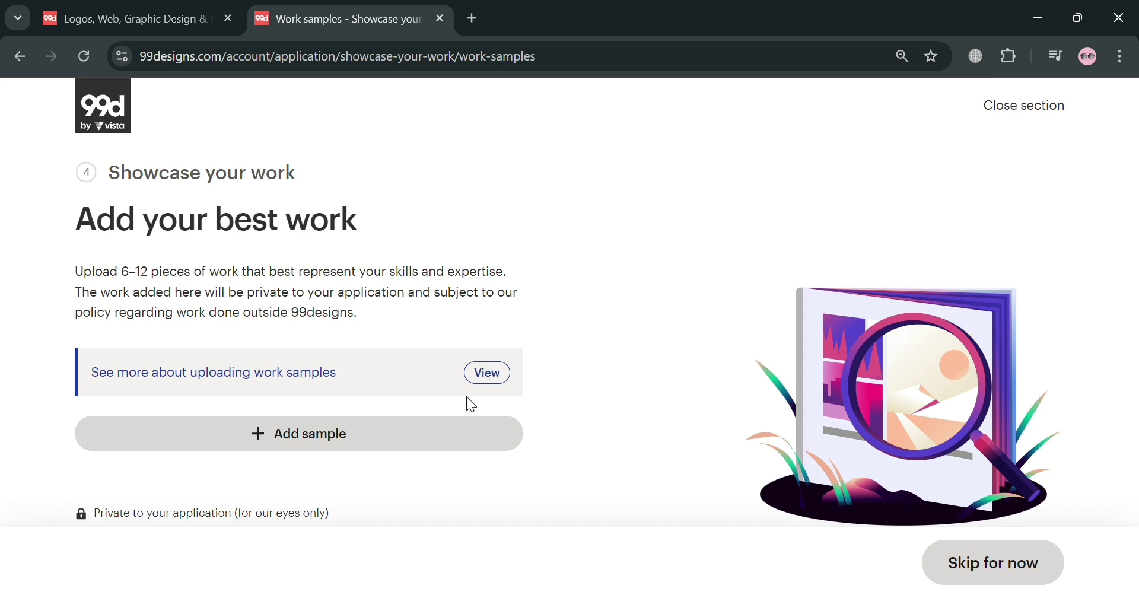
pyautogui.click(301, 451)
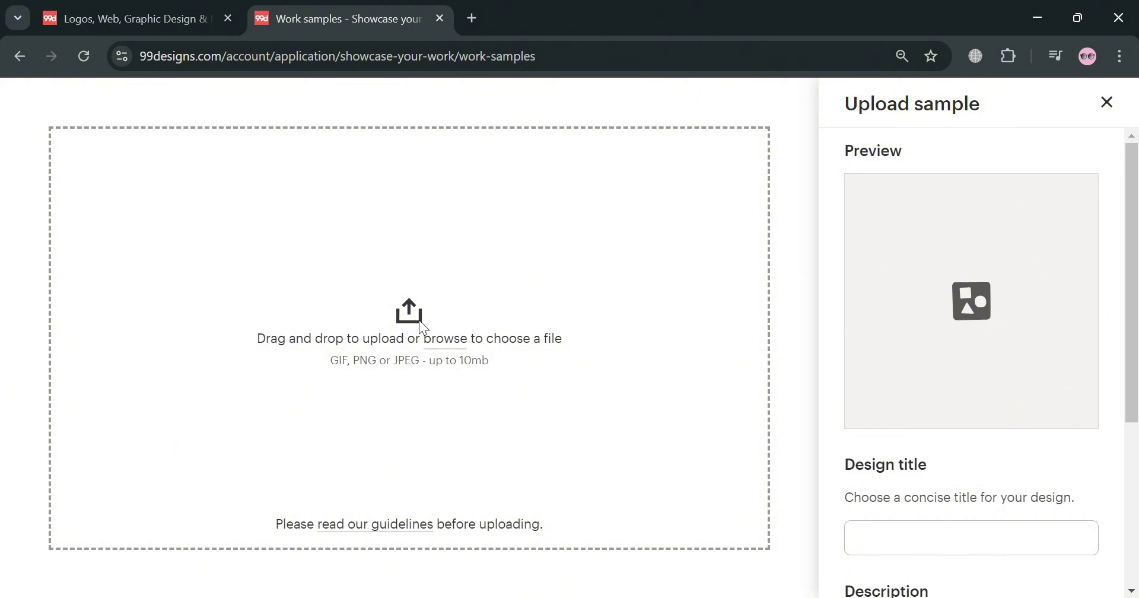
pyautogui.click(460, 352)
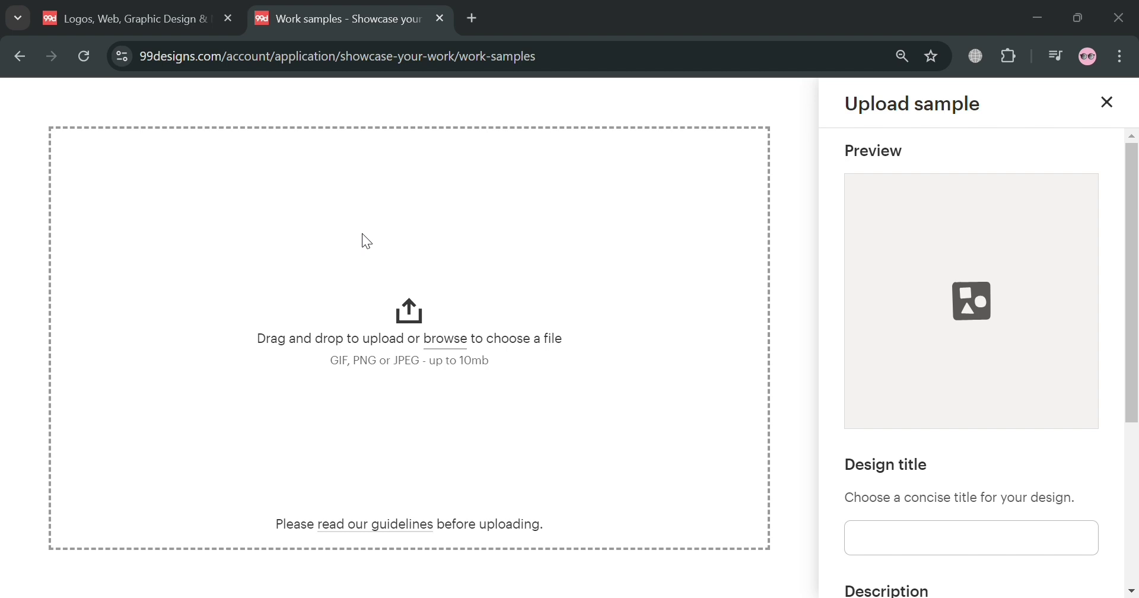
pyautogui.press('Return')
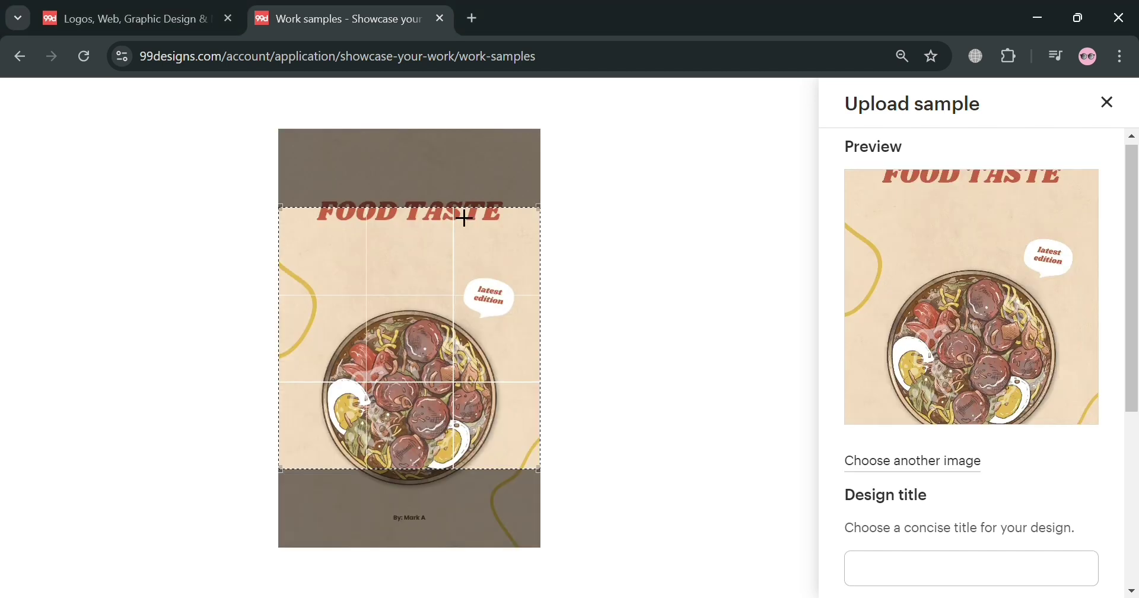
pyautogui.moveTo(429, 415); pyautogui.dragTo(425, 385)
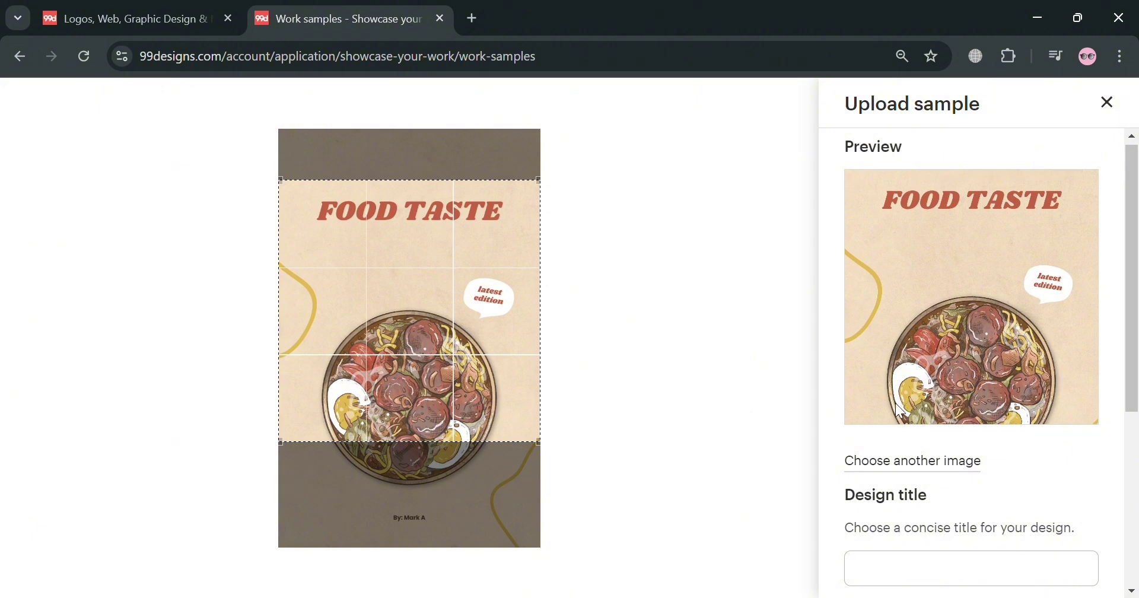
# Step: Title the sample 'Graphic Design (LOGO)', describe it as 'Logo of a Company', and save it
pyautogui.scroll(-3, 925, 513)
pyautogui.click(962, 407)
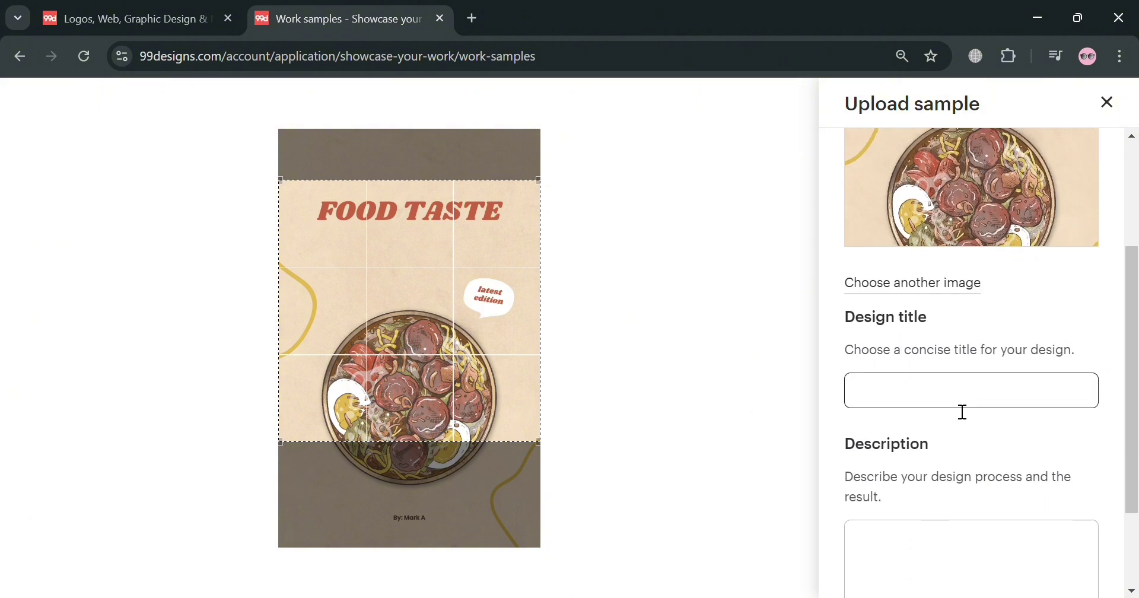
pyautogui.write('Graphic Design (')
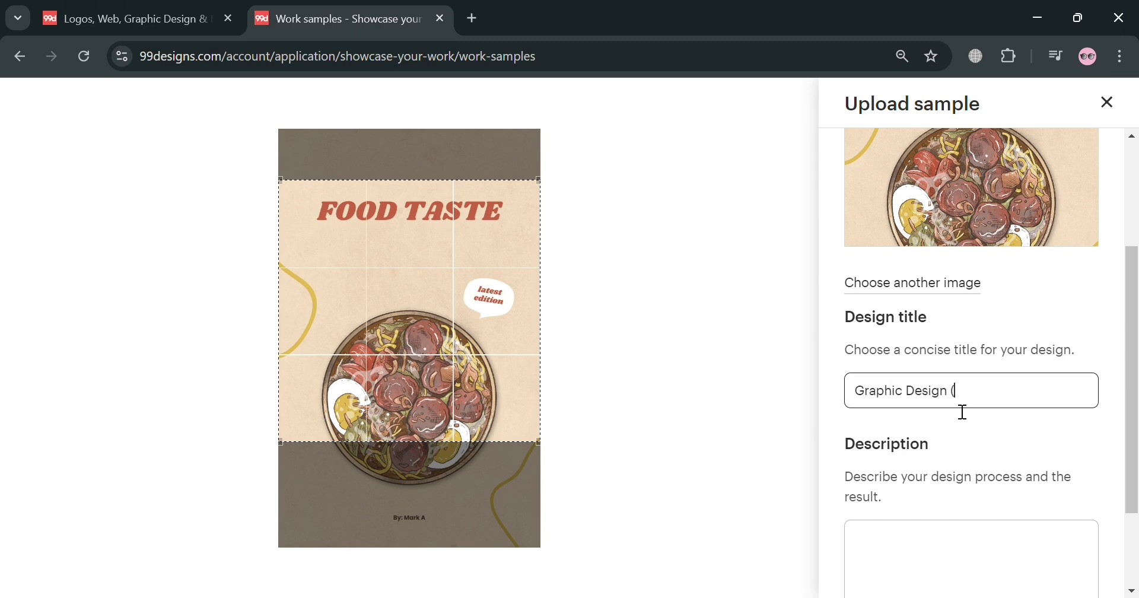
pyautogui.write('LOGO)')
pyautogui.scroll(-3, 951, 416)
pyautogui.click(922, 436)
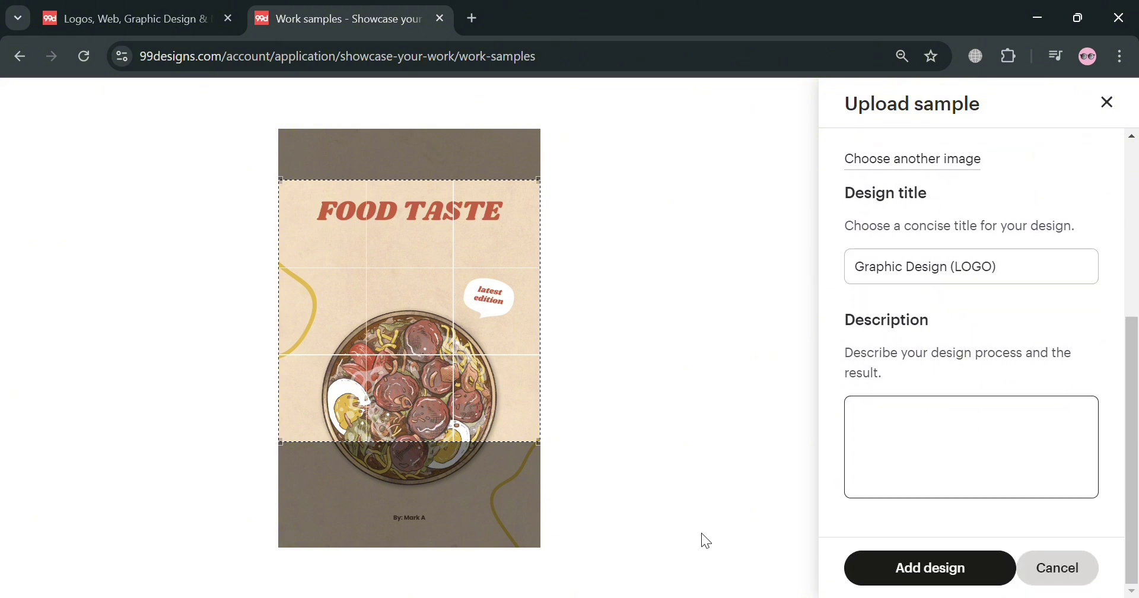
pyautogui.scroll(1, 1016, 371)
pyautogui.scroll(-1, 1024, 376)
pyautogui.write('Logo of a Company')
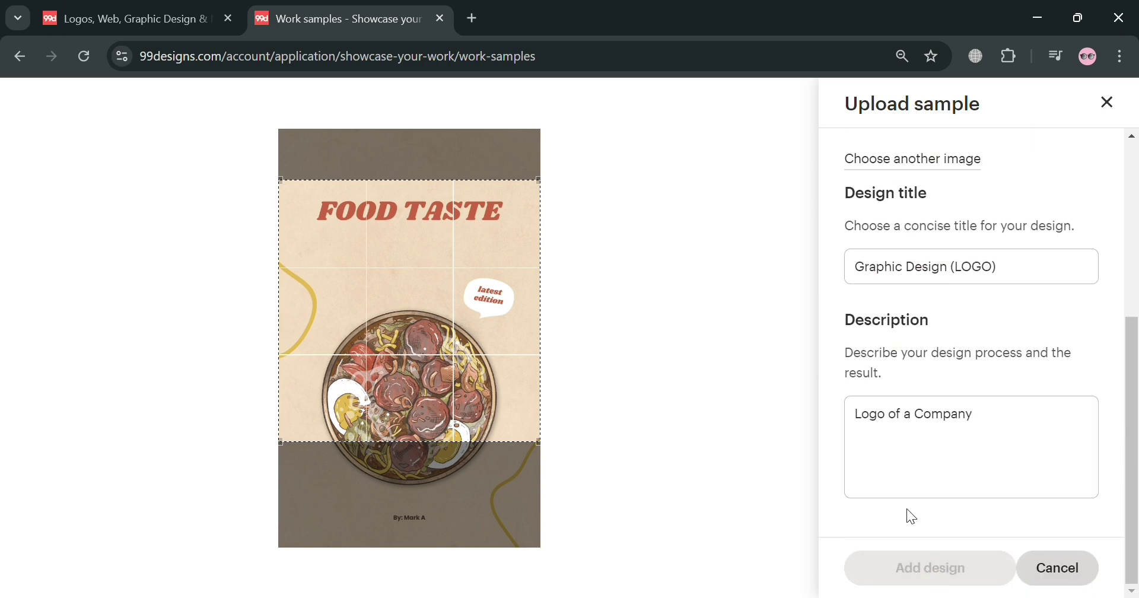
pyautogui.press('Escape')
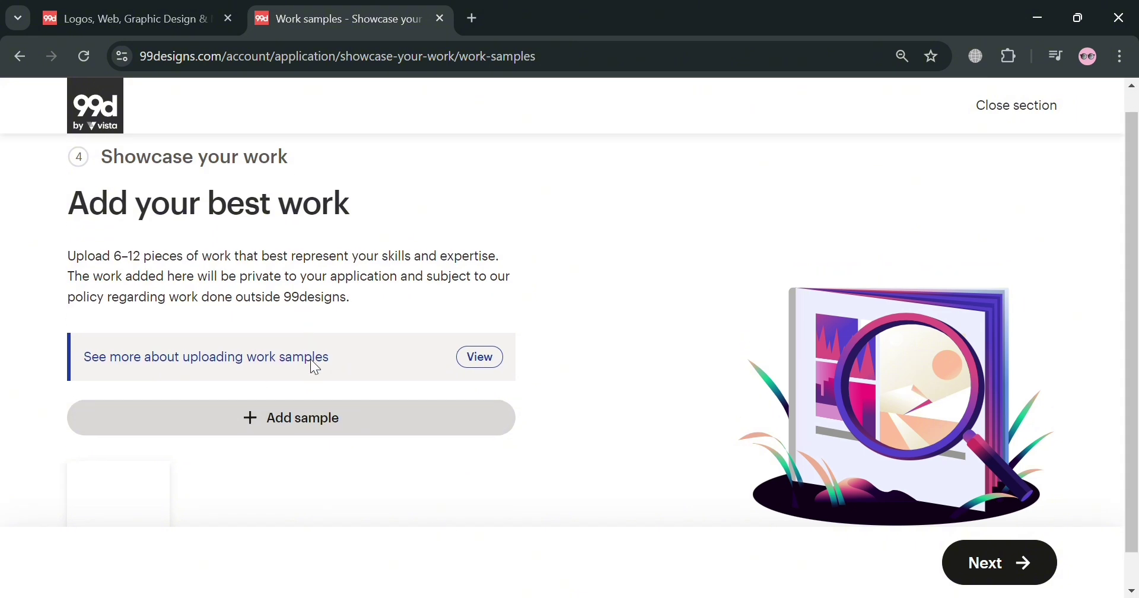
# Step: Read through the guide on uploading work samples, then close it
pyautogui.scroll(-1, 313, 361)
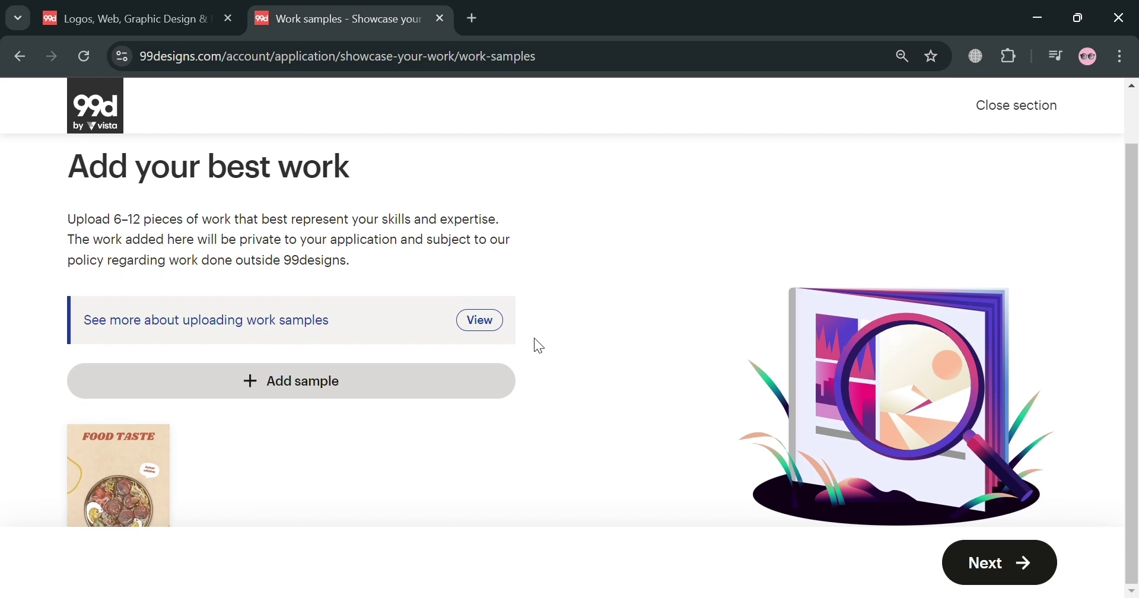
pyautogui.click(482, 319)
pyautogui.scroll(-7, 490, 335)
pyautogui.scroll(6, 490, 335)
pyautogui.scroll(-9, 539, 442)
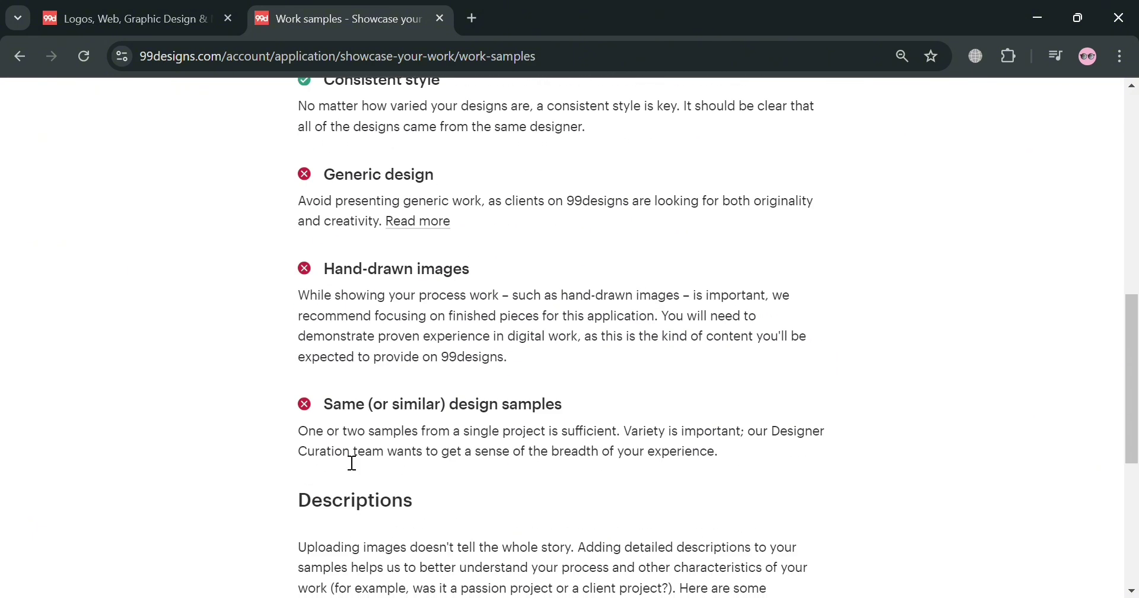
pyautogui.scroll(-2, 451, 478)
pyautogui.scroll(-2, 450, 350)
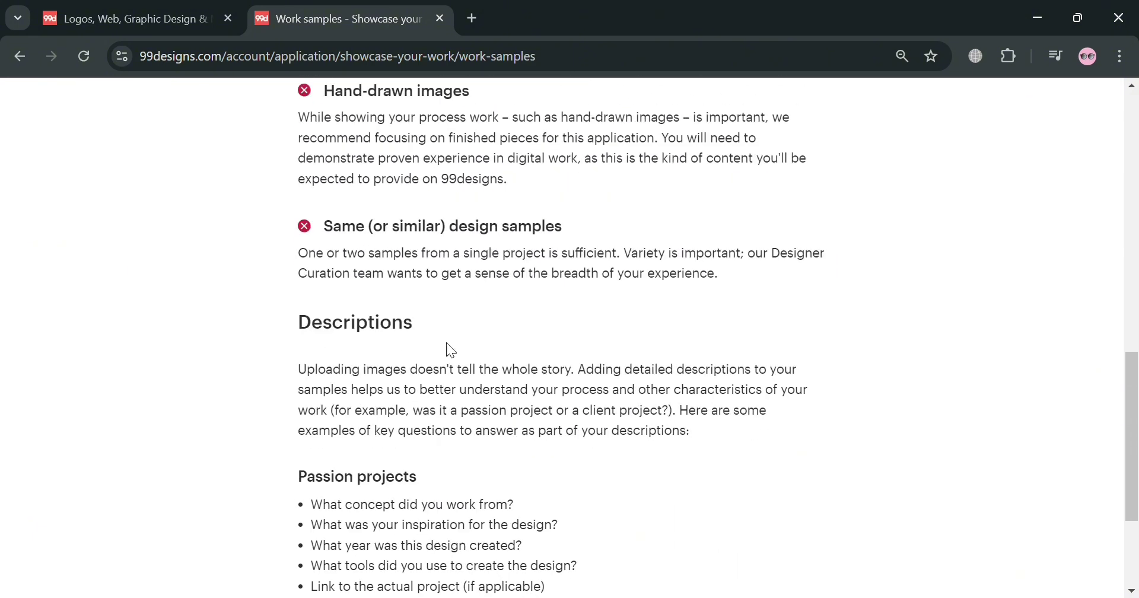
pyautogui.scroll(-3, 450, 332)
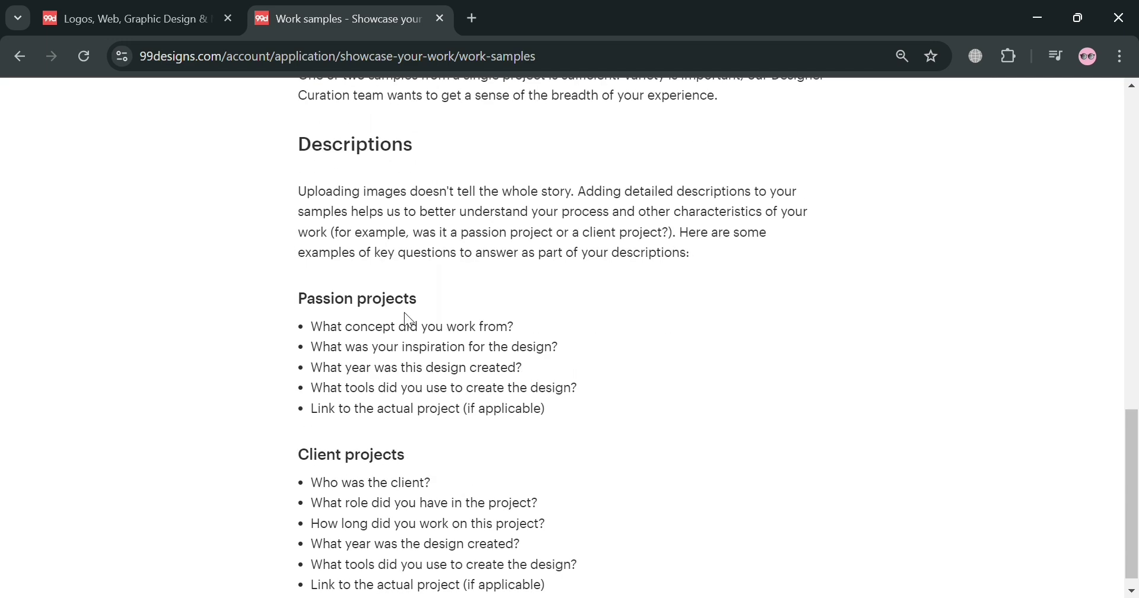
pyautogui.scroll(15, 481, 320)
pyautogui.click(1101, 143)
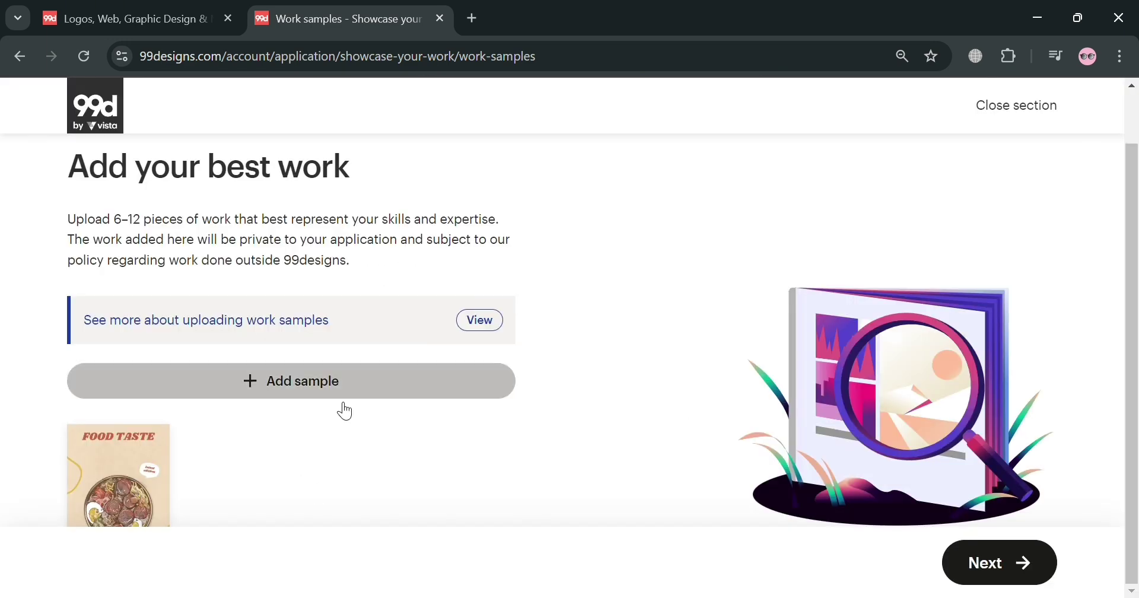
# Step: Upload the Celtics Basketball logo image as a new work sample
pyautogui.click(321, 388)
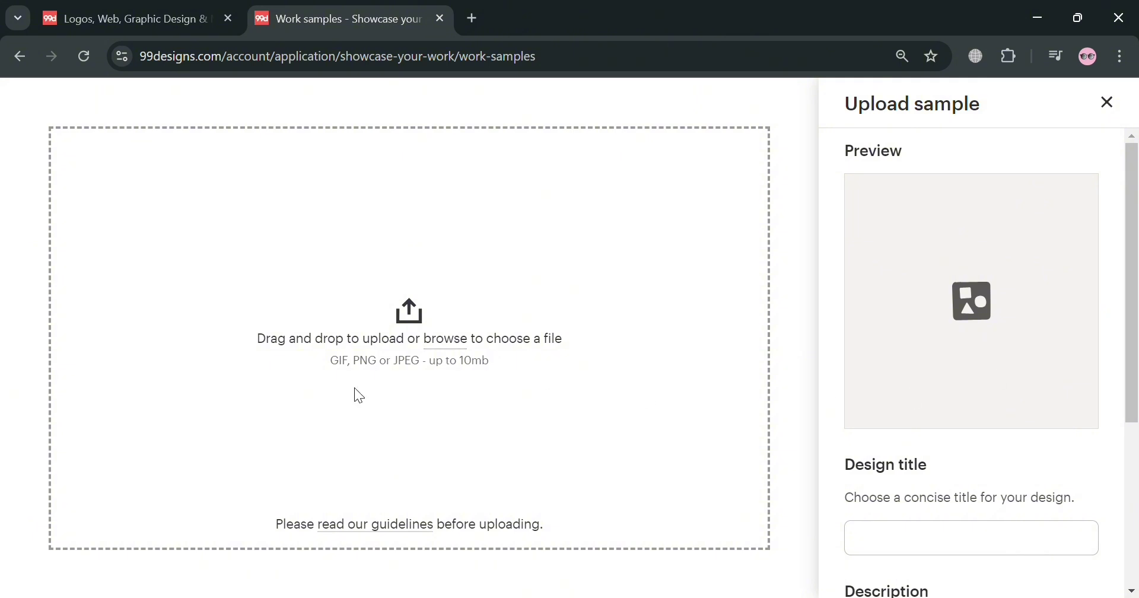
pyautogui.click(461, 347)
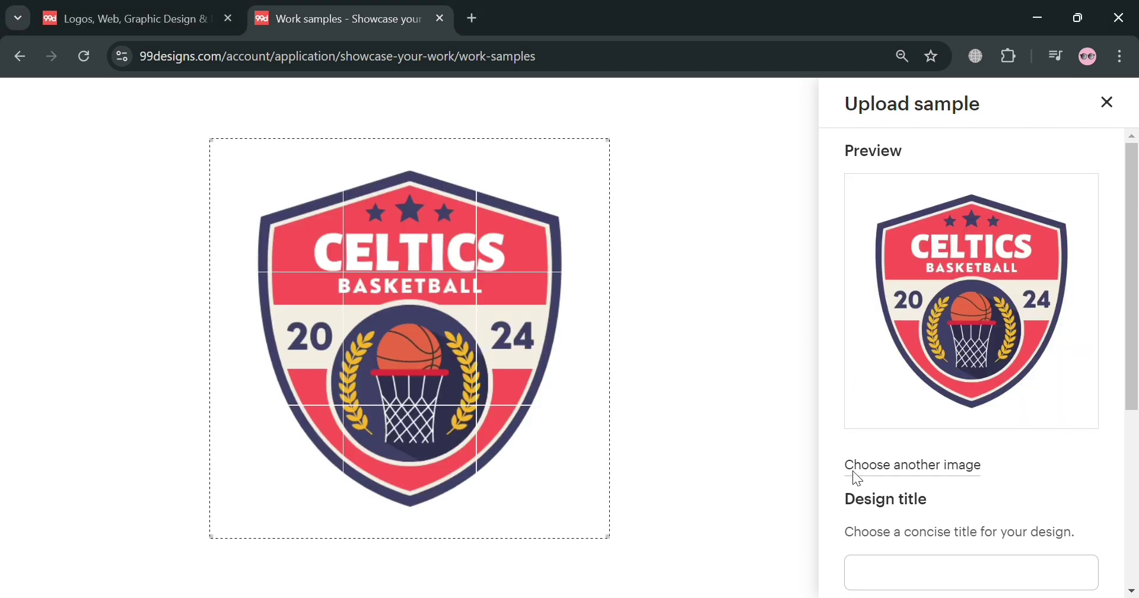
pyautogui.scroll(-2, 958, 503)
# Step: Title the sample 'Jersey Logo Design', describe it as 'Celtics Logo in Jersey', and add it
pyautogui.click(957, 492)
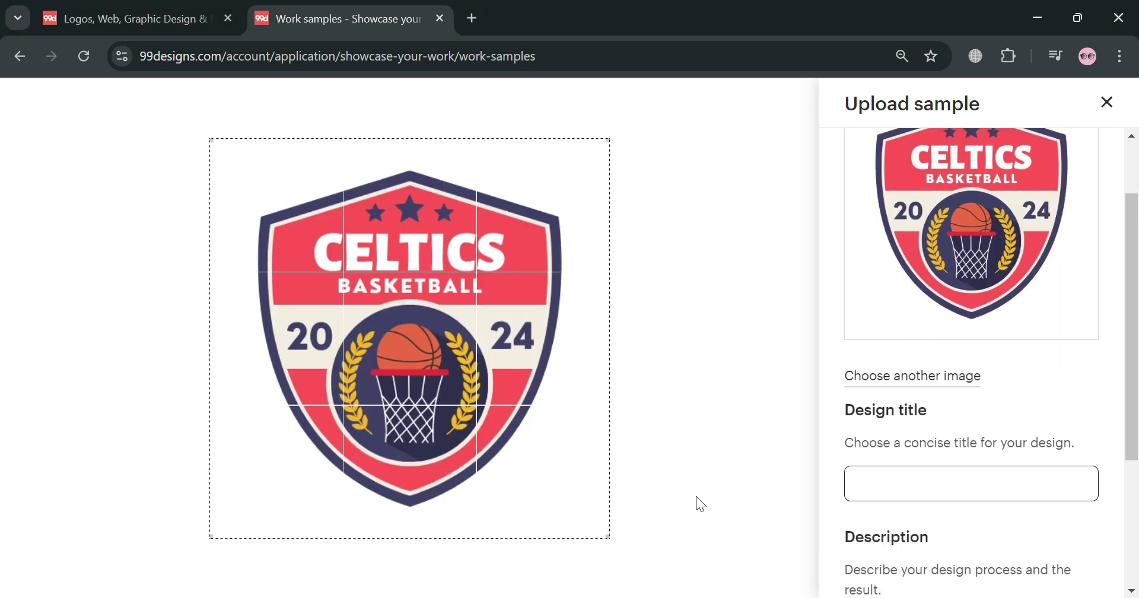
pyautogui.write('Jersey Logo Design')
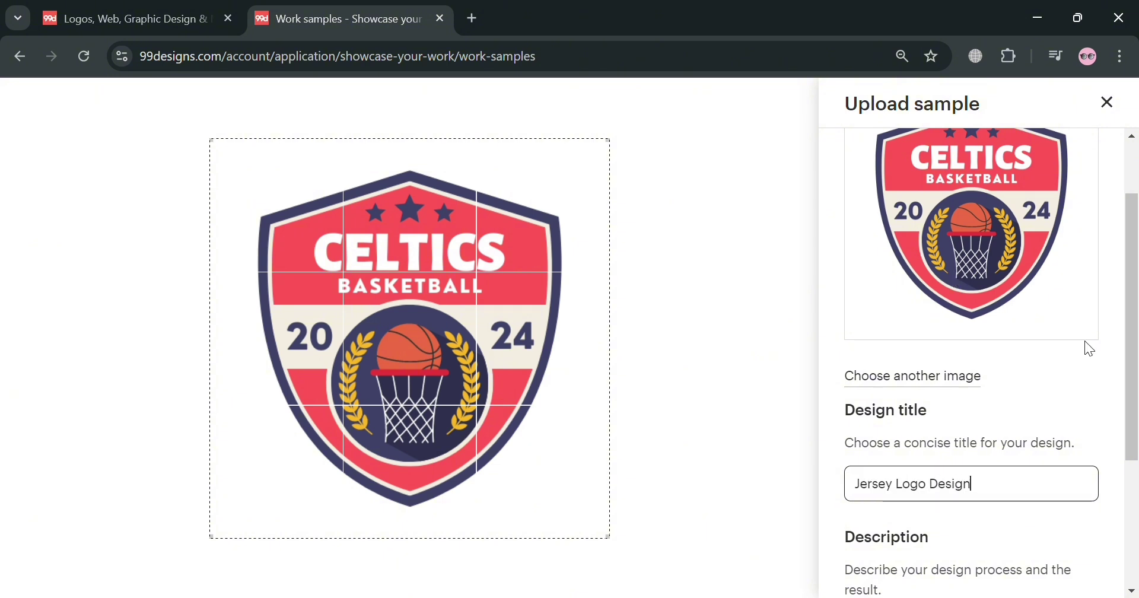
pyautogui.scroll(-4, 1088, 346)
pyautogui.click(1015, 431)
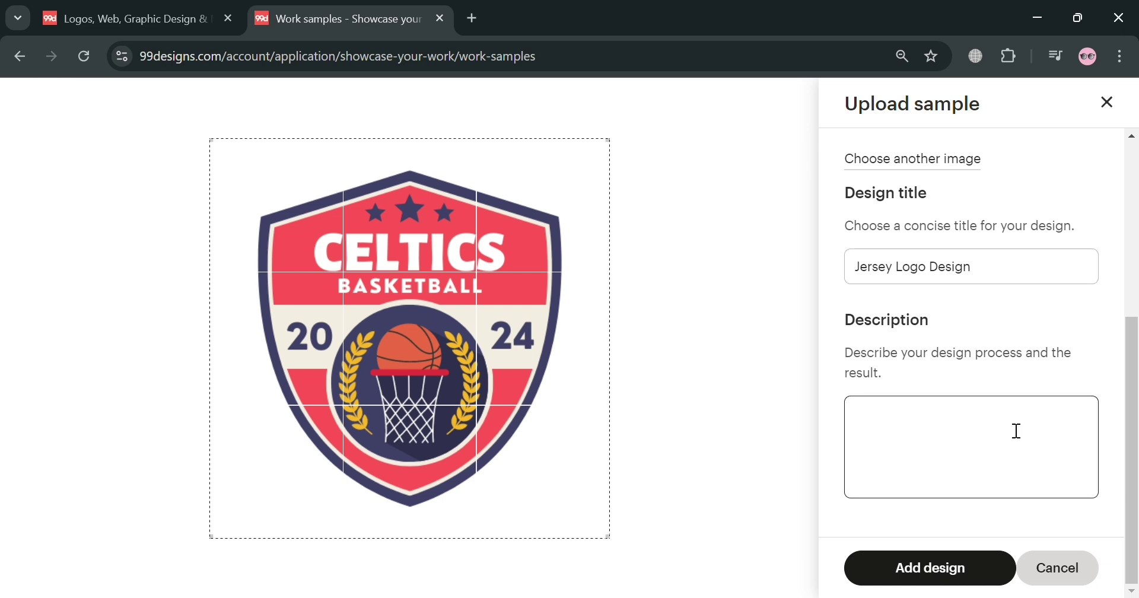
pyautogui.write('Celtics Logo in Jersey')
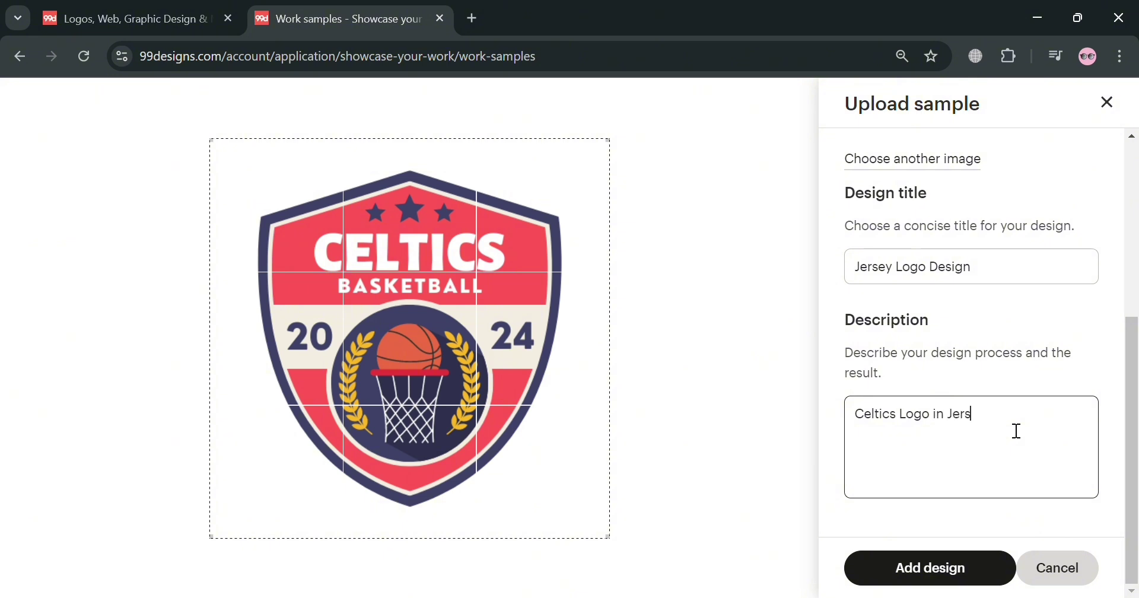
pyautogui.scroll(3, 1015, 430)
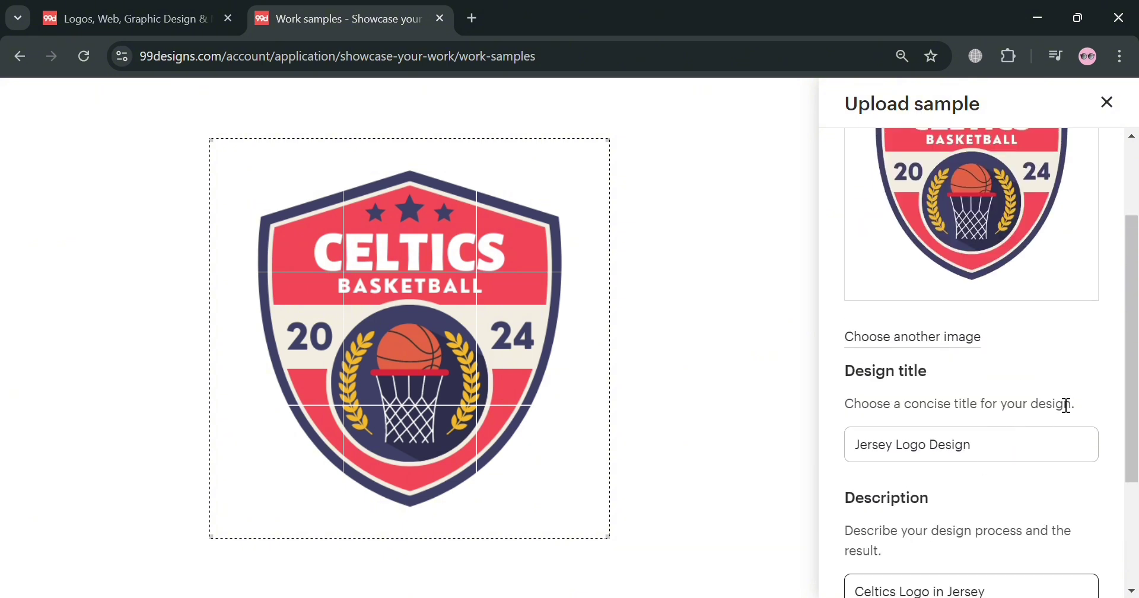
pyautogui.scroll(2, 1065, 401)
pyautogui.scroll(-5, 957, 443)
pyautogui.click(927, 569)
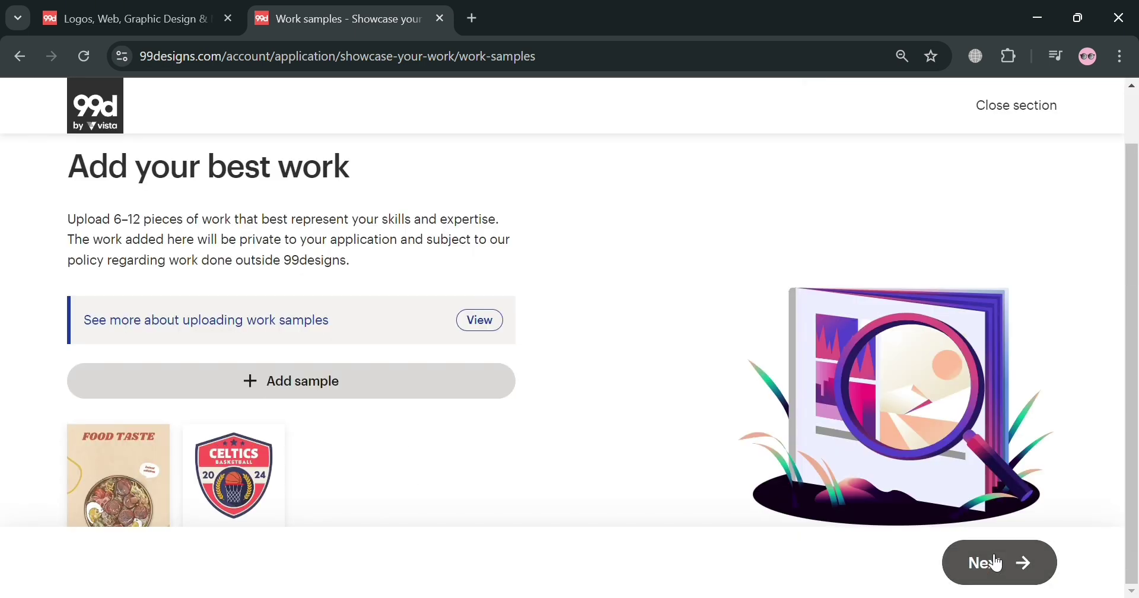
# Step: Upload one more image so six work samples show, then advance to Share your portfolio
pyautogui.click(972, 561)
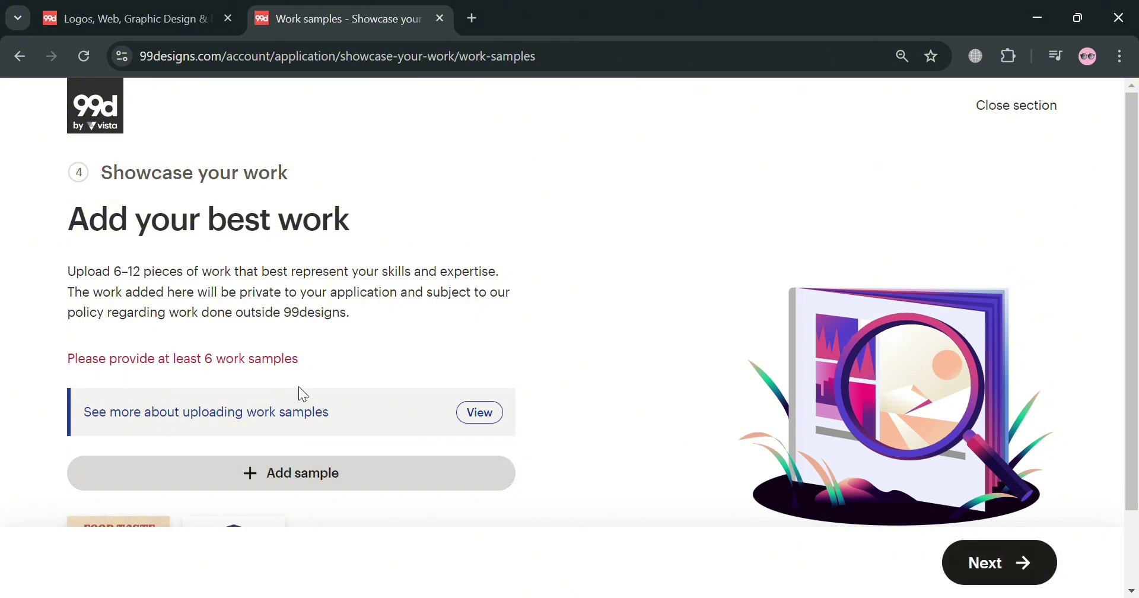
pyautogui.scroll(-2, 262, 355)
pyautogui.click(279, 377)
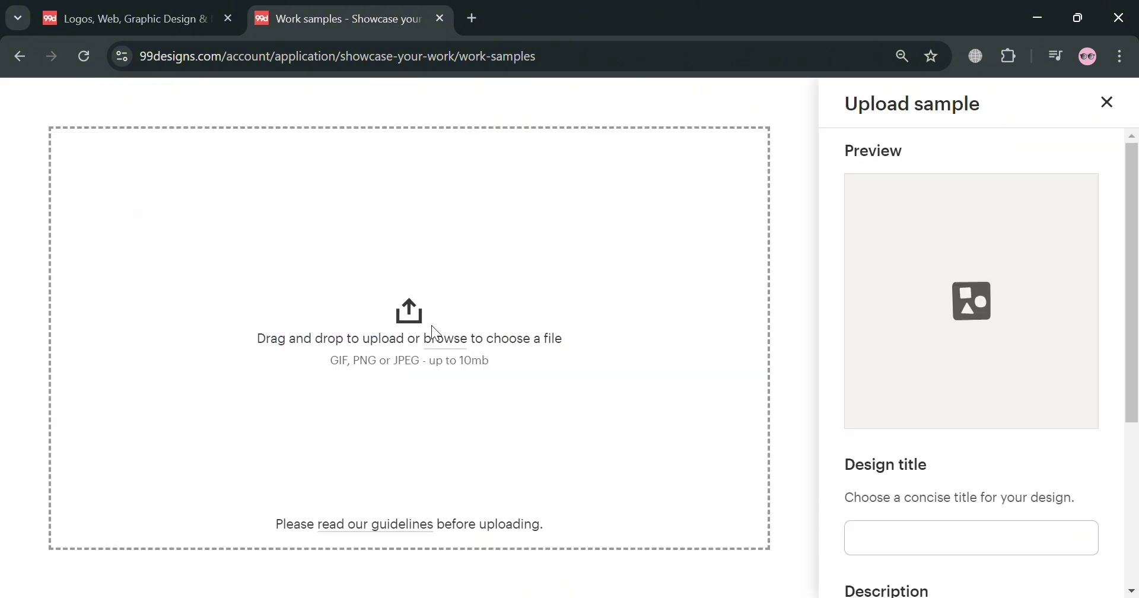
pyautogui.click(437, 341)
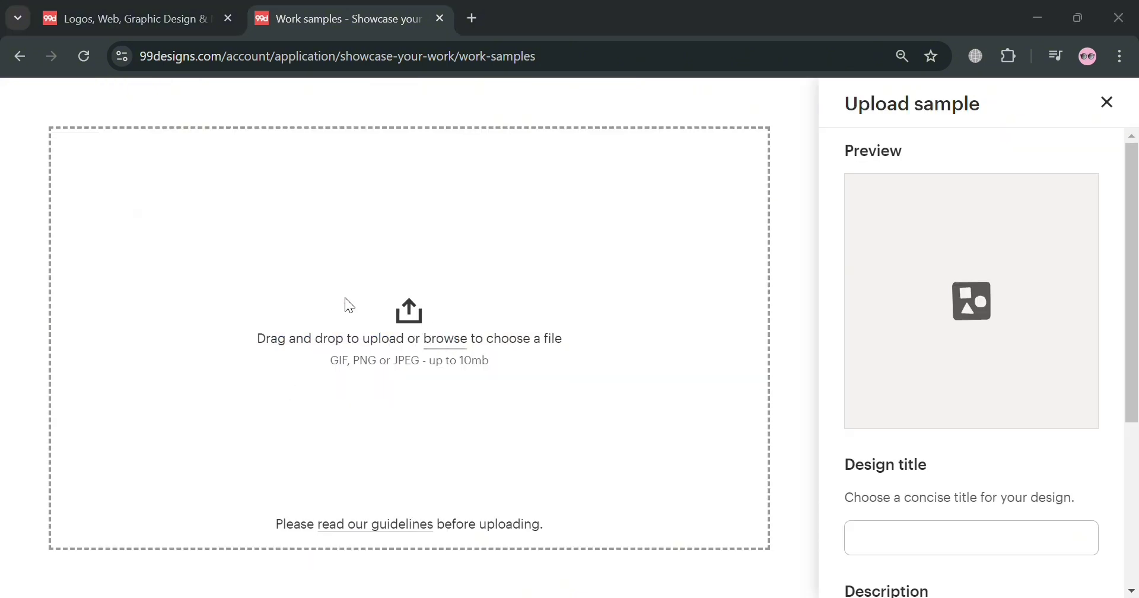
pyautogui.press('Return')
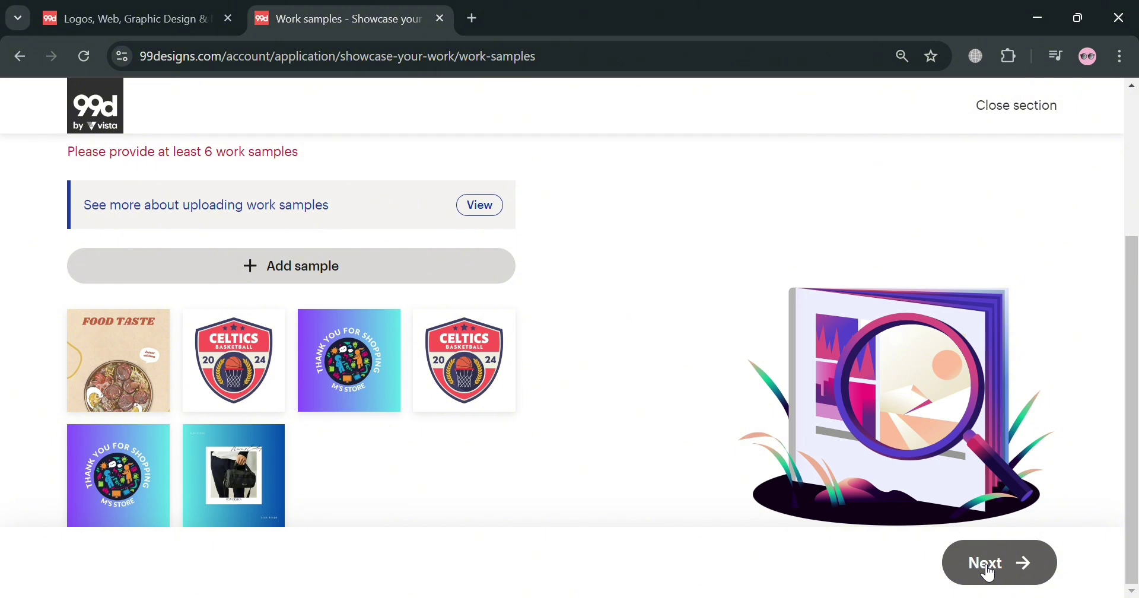
pyautogui.click(989, 573)
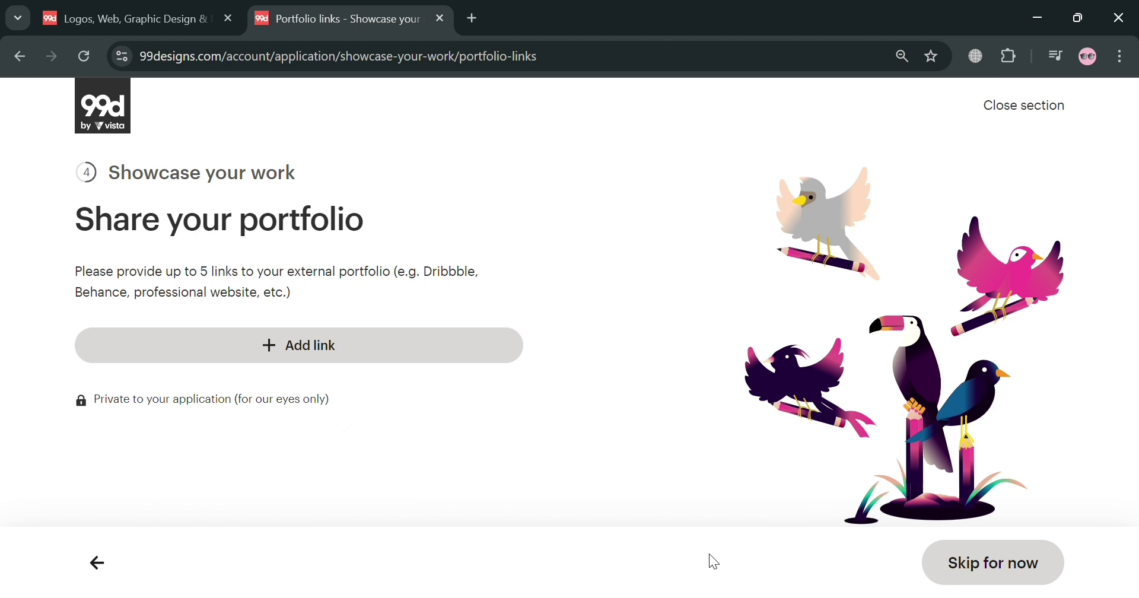
# Step: Paste the YouTube URL as a portfolio link and mark Showcase your work complete
pyautogui.click(292, 358)
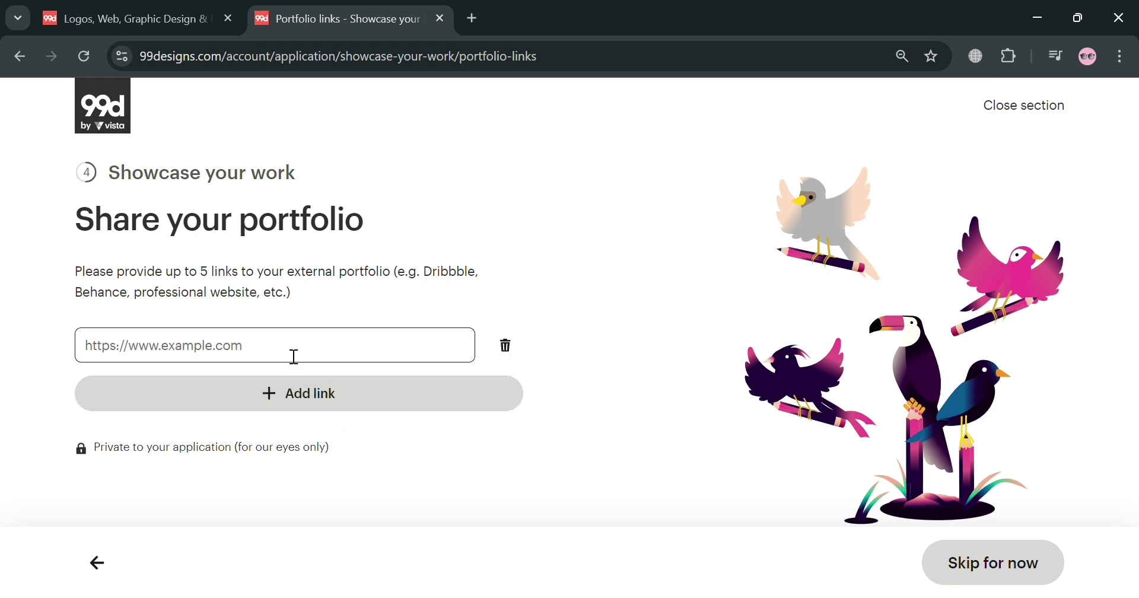
pyautogui.write('https://www.youtube.com/watch?v=avUQELtnm_E')
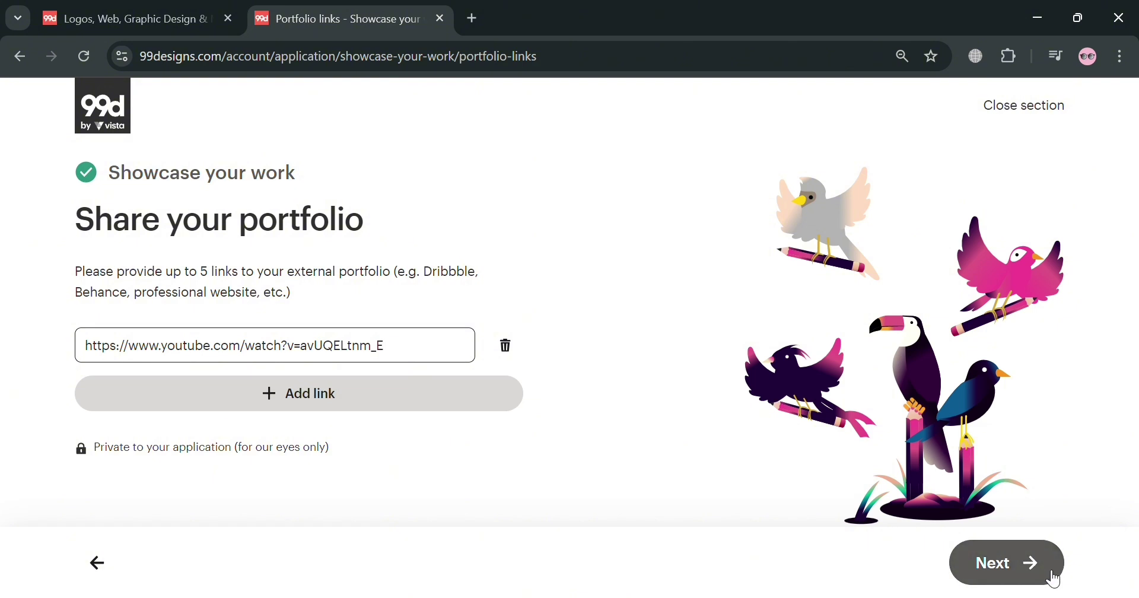
pyautogui.click(1054, 578)
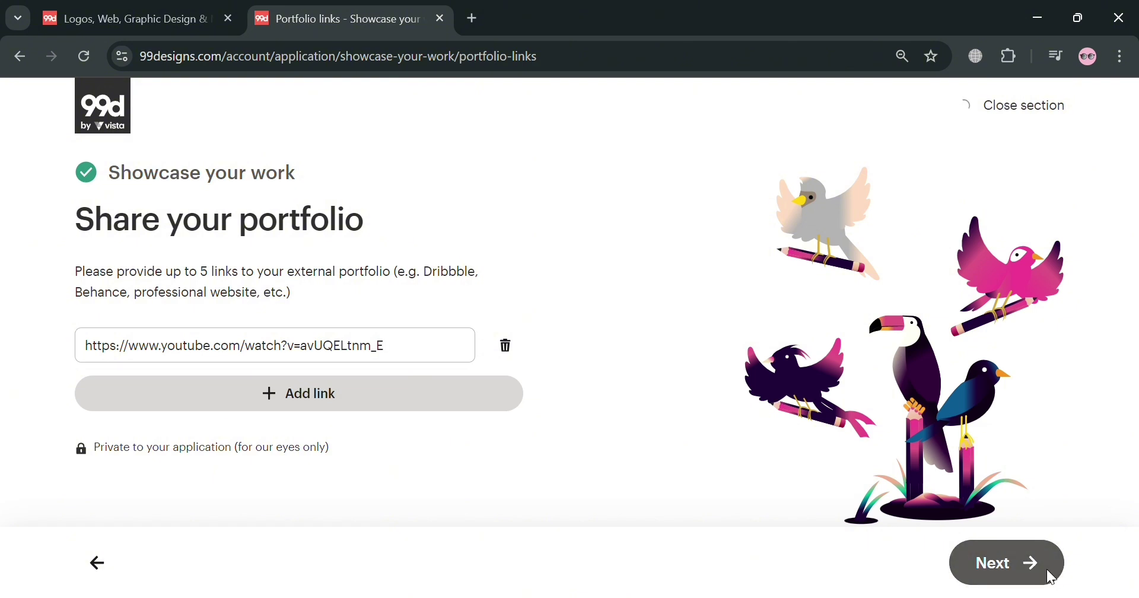
pyautogui.click(1004, 562)
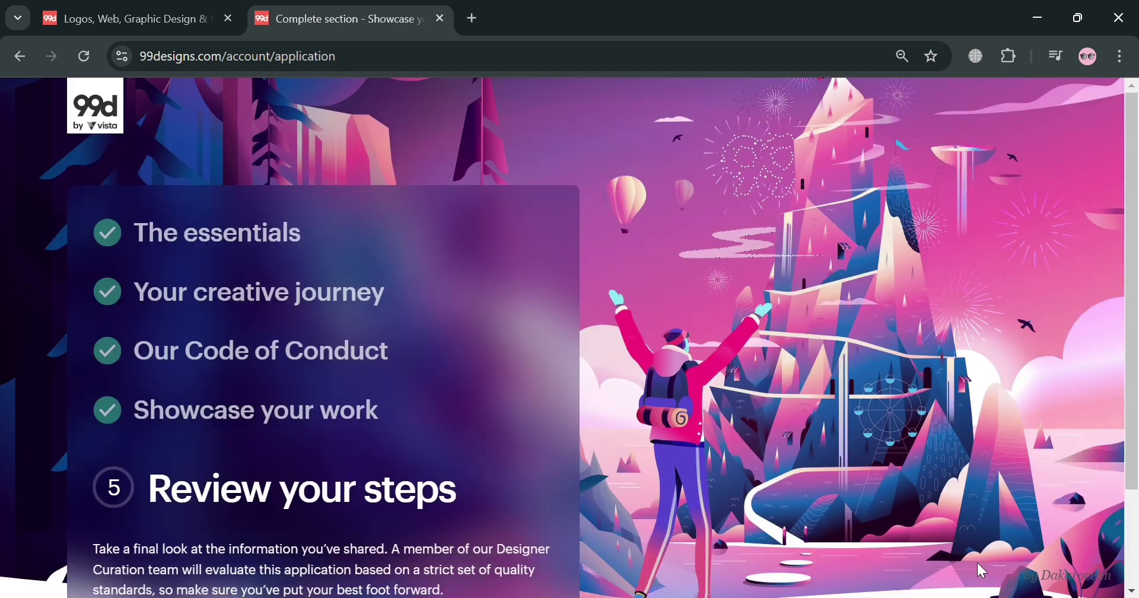
# Step: Scroll through the Review your steps summary of essentials, address, work samples and links
pyautogui.scroll(-2, 432, 487)
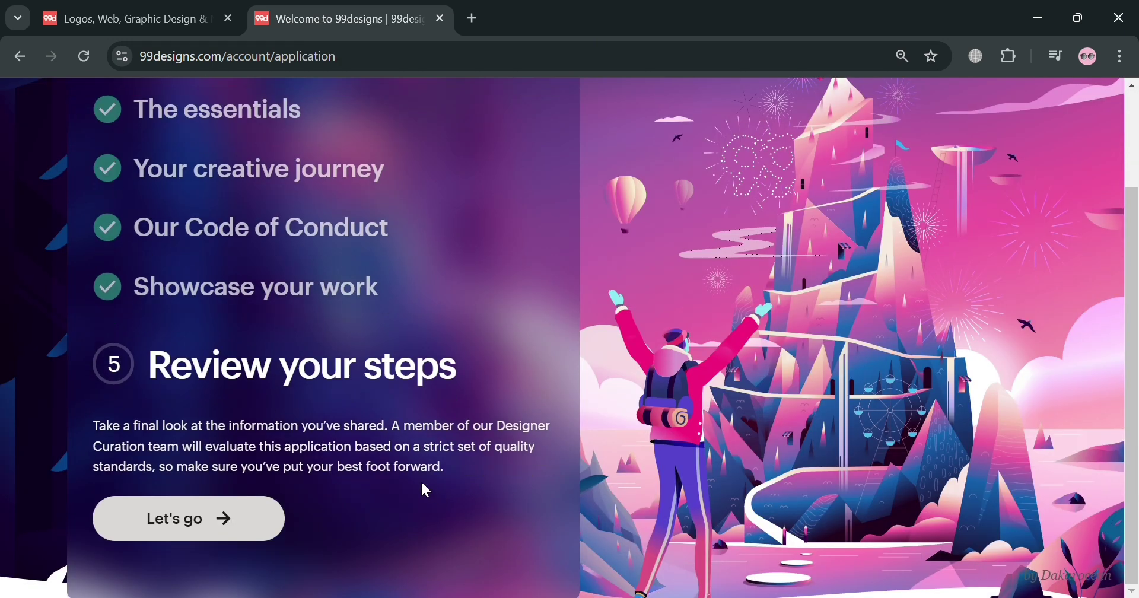
pyautogui.click(257, 524)
pyautogui.scroll(-10, 414, 437)
pyautogui.scroll(-8, 421, 438)
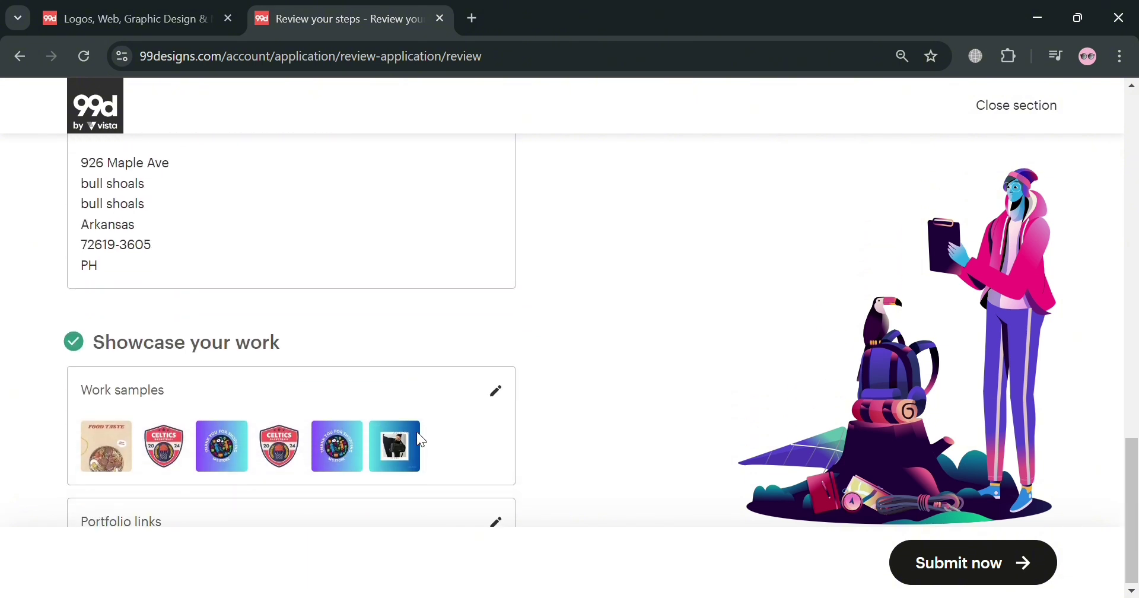
pyautogui.scroll(15, 439, 439)
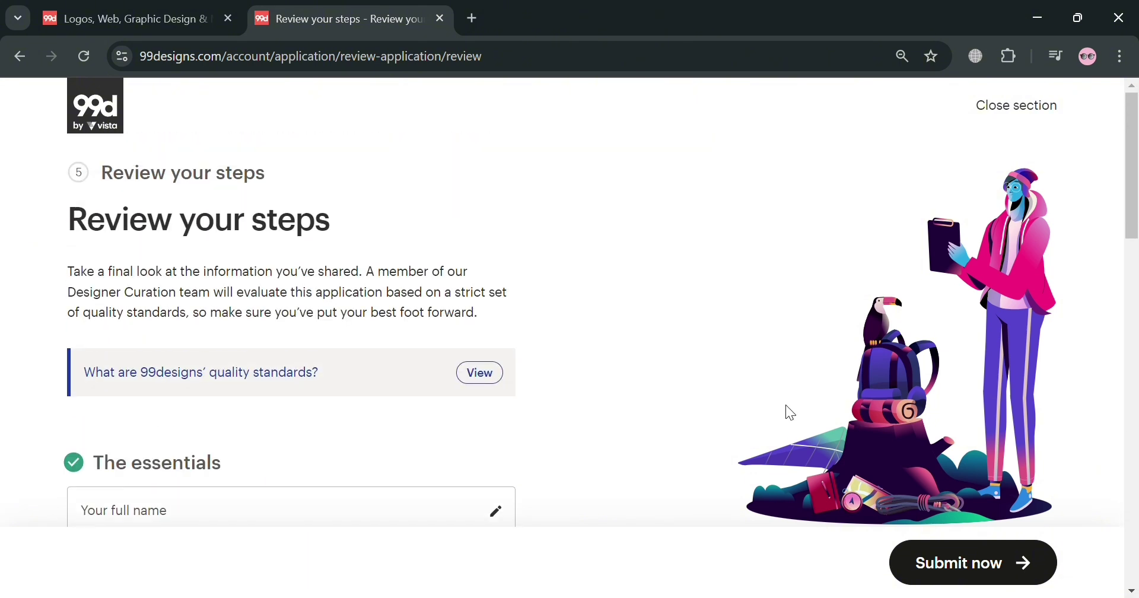
# Step: Submit the designer application and finish on the Application sent! page
pyautogui.click(1025, 560)
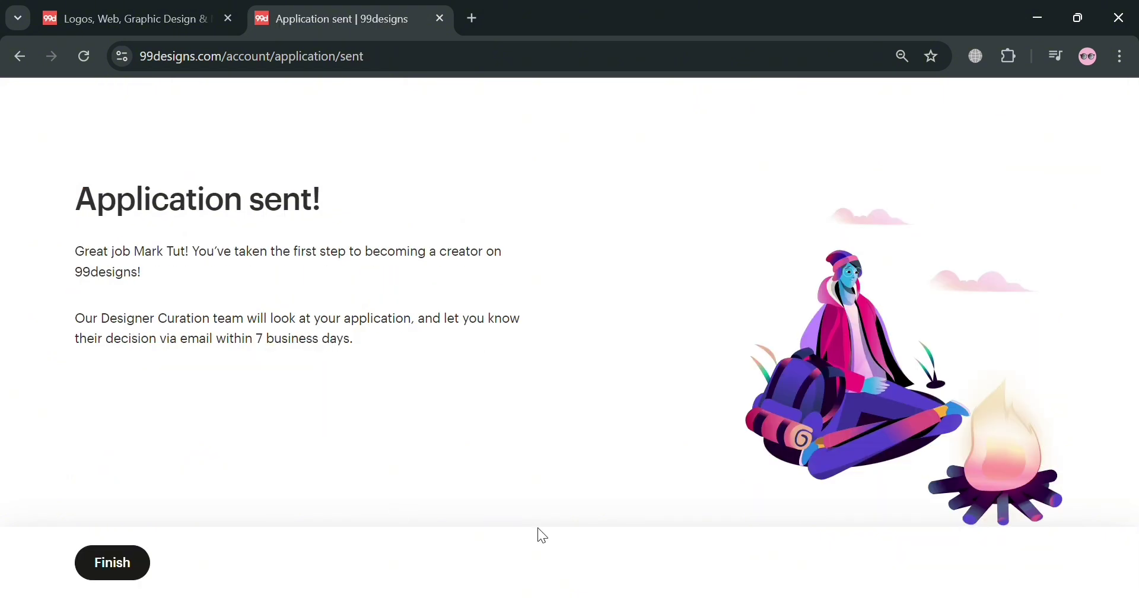
pyautogui.click(116, 576)
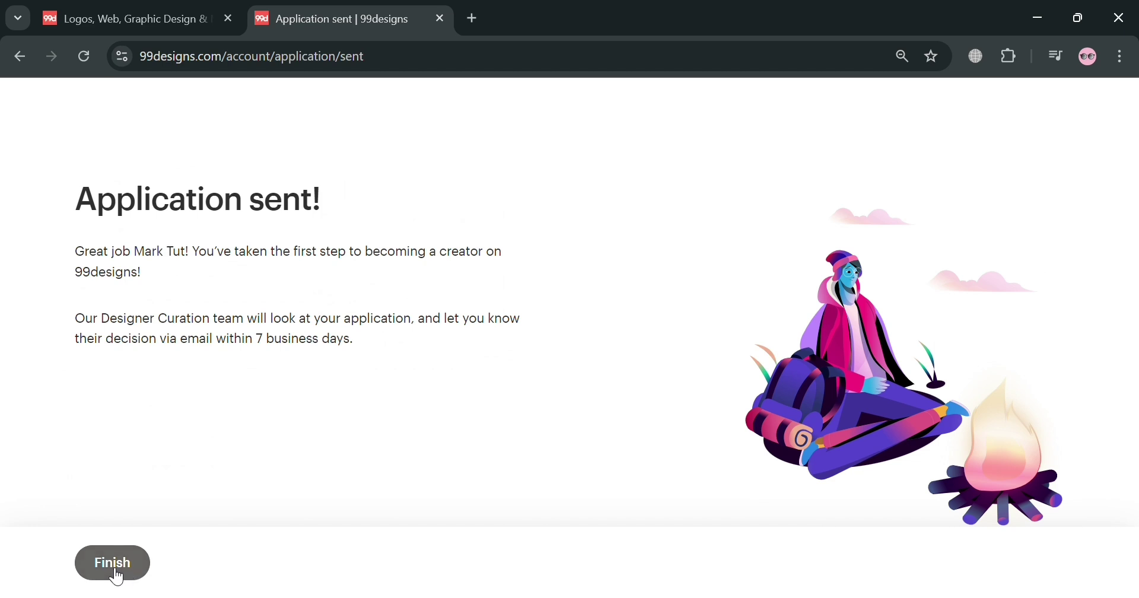